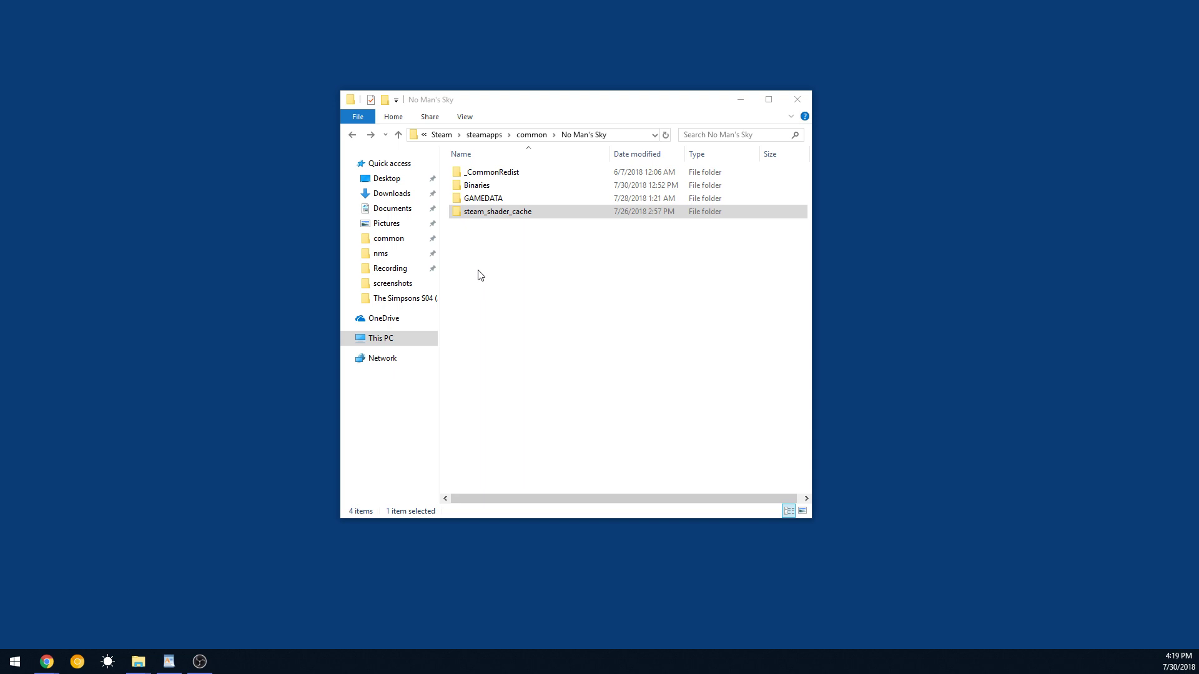
# Open GAMEDATA and permanently delete the SHADERCACHE folder with Shift+Delete.
pyautogui.click(633, 138)
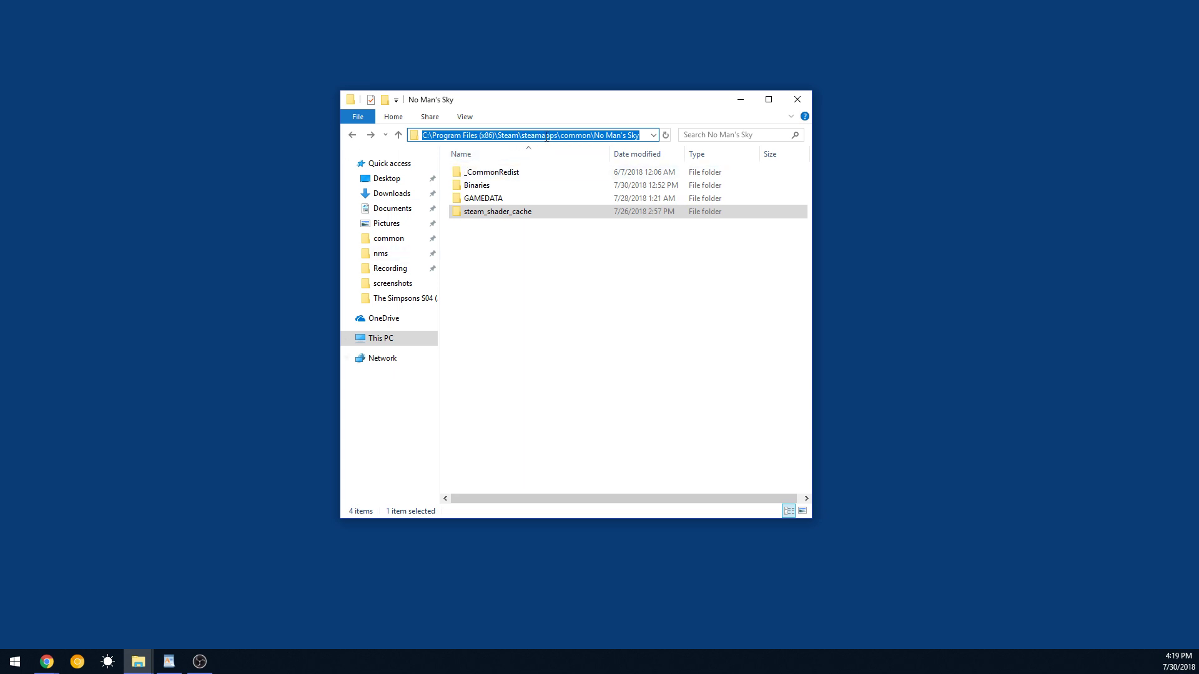
pyautogui.click(567, 314)
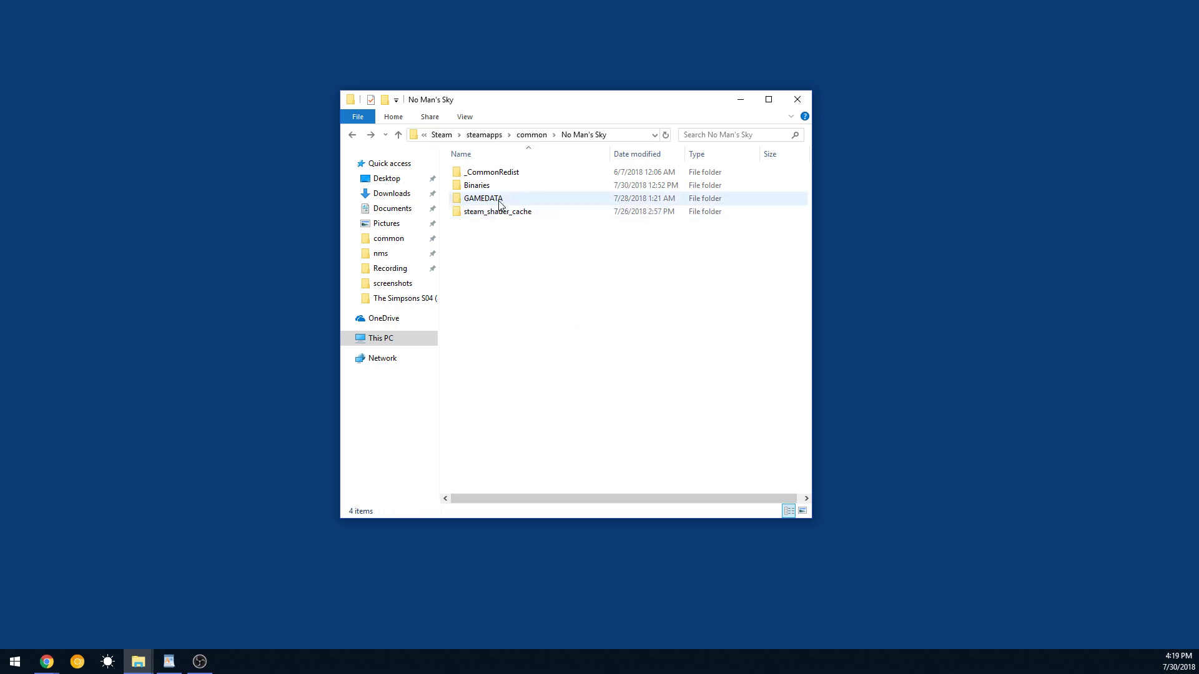
pyautogui.doubleClick(499, 201)
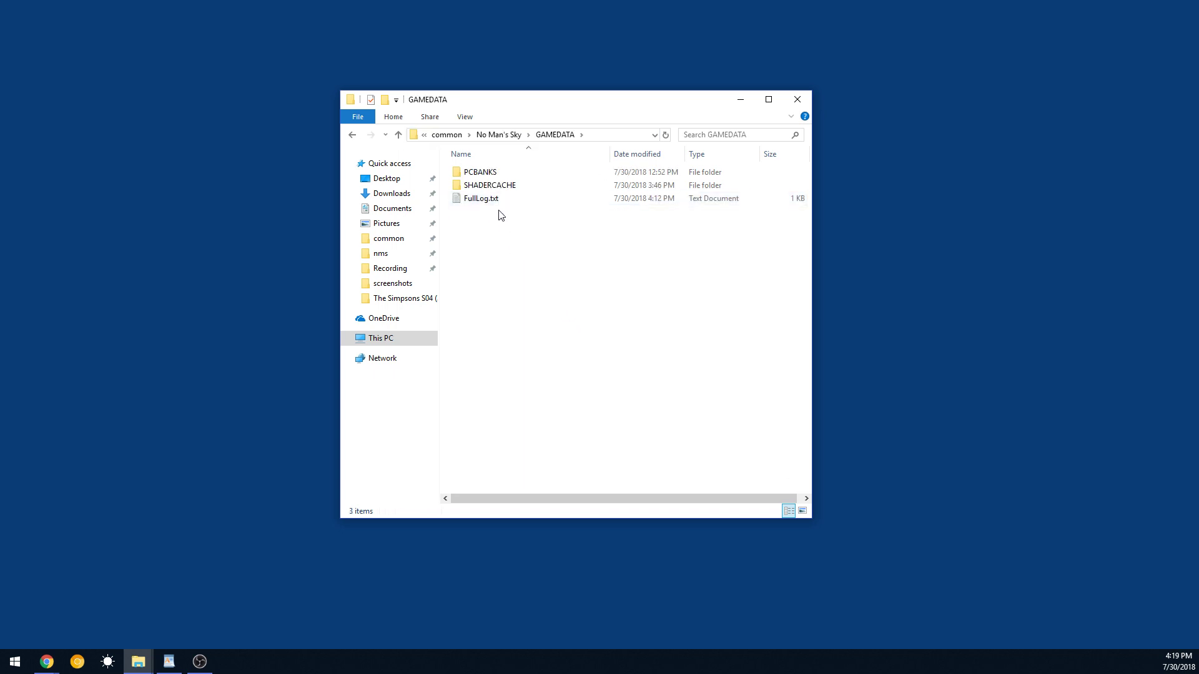
pyautogui.click(494, 187)
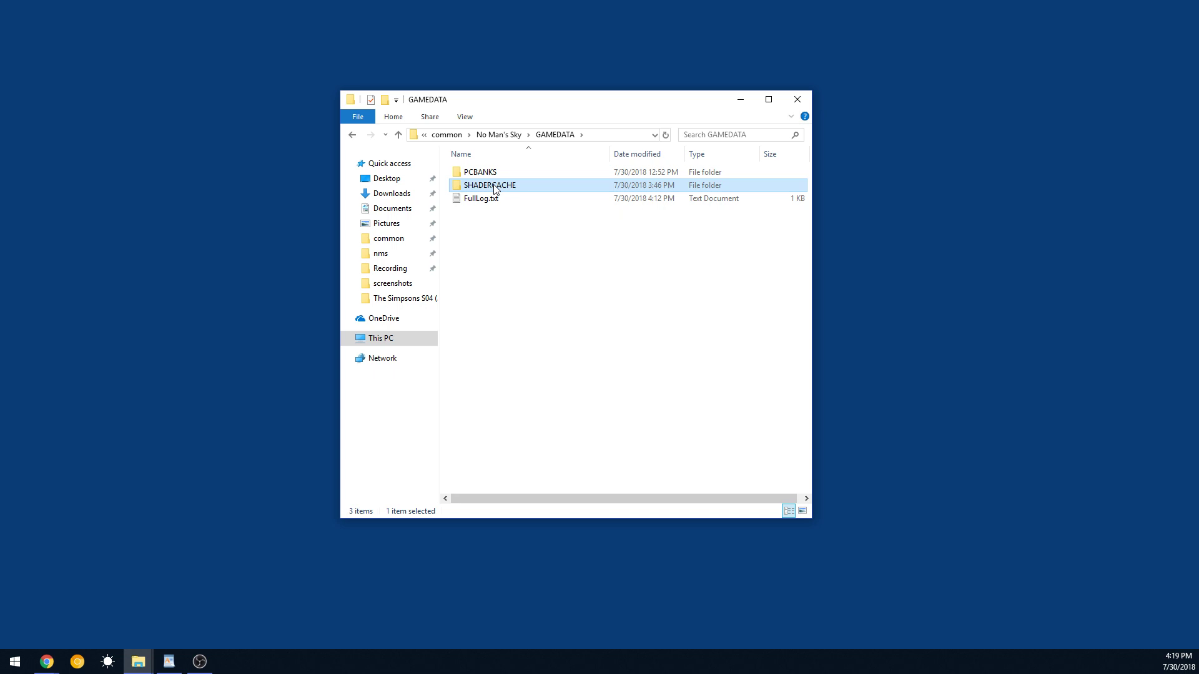
pyautogui.hotkey('shift', 'Delete')
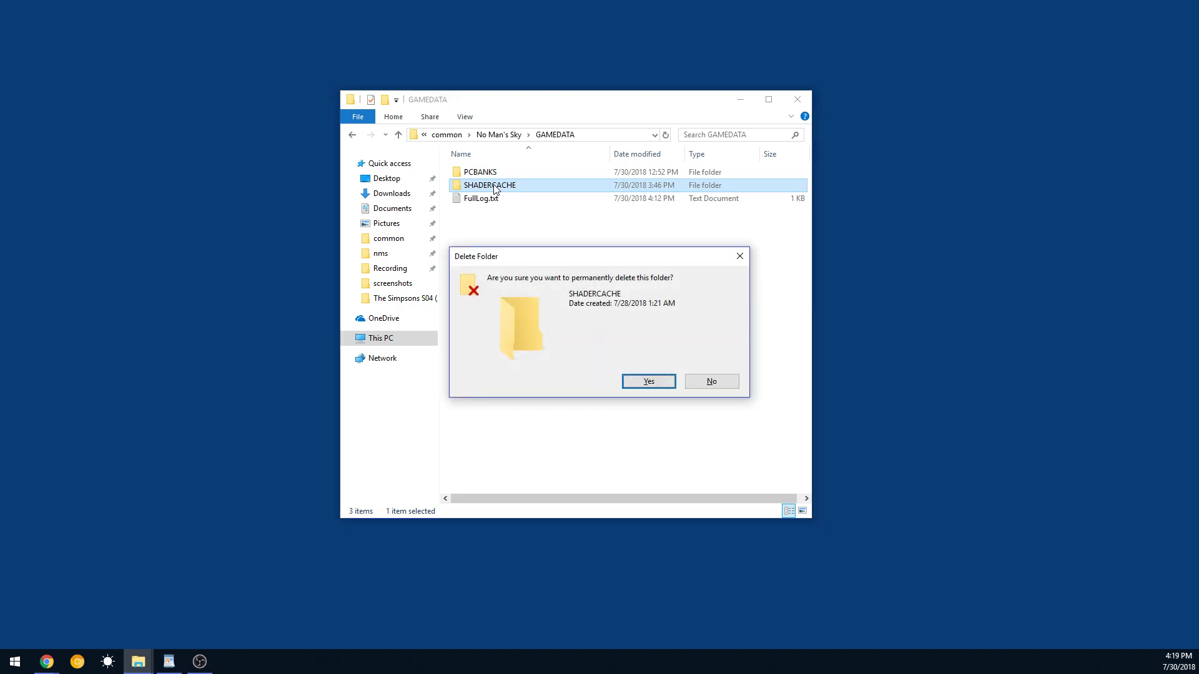
pyautogui.click(656, 384)
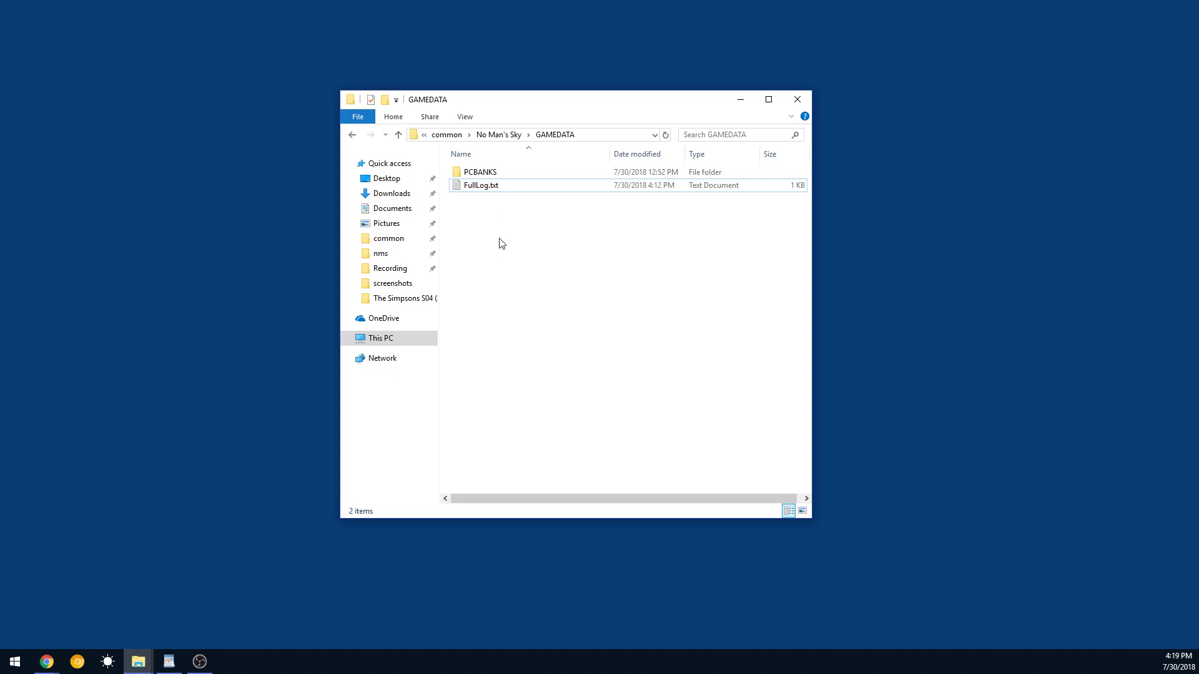
# Open PCBANKS and delete the MODS.zip archive.
pyautogui.click(506, 175)
pyautogui.doubleClick(506, 175)
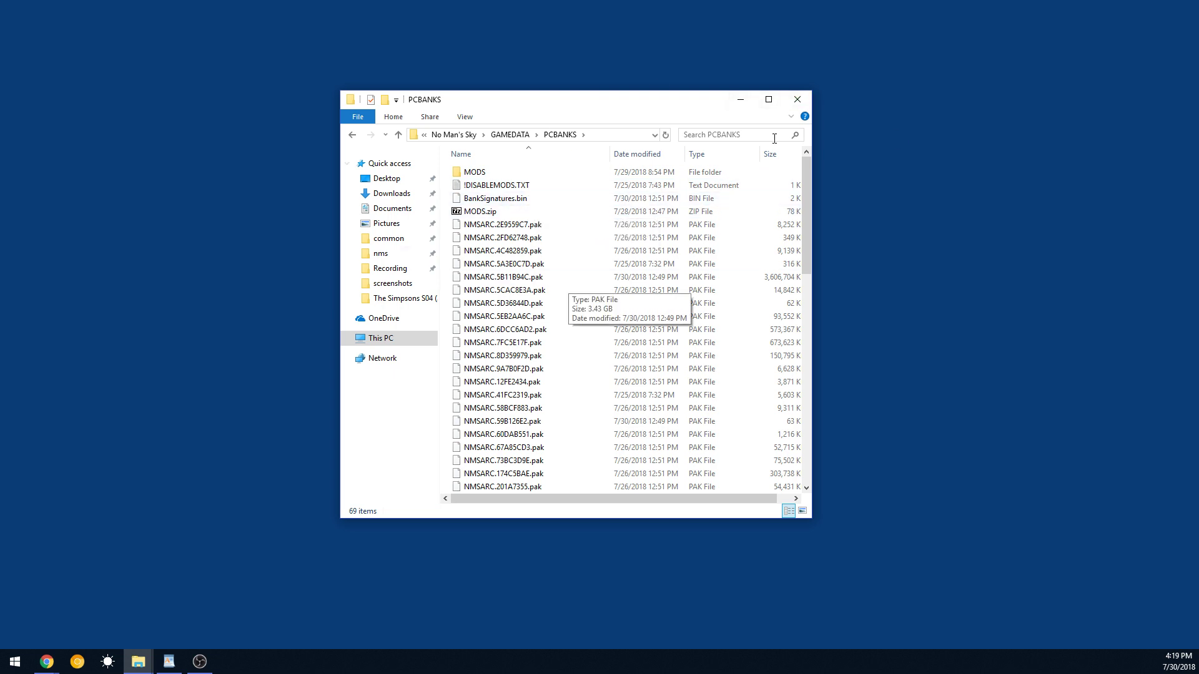
pyautogui.click(493, 213)
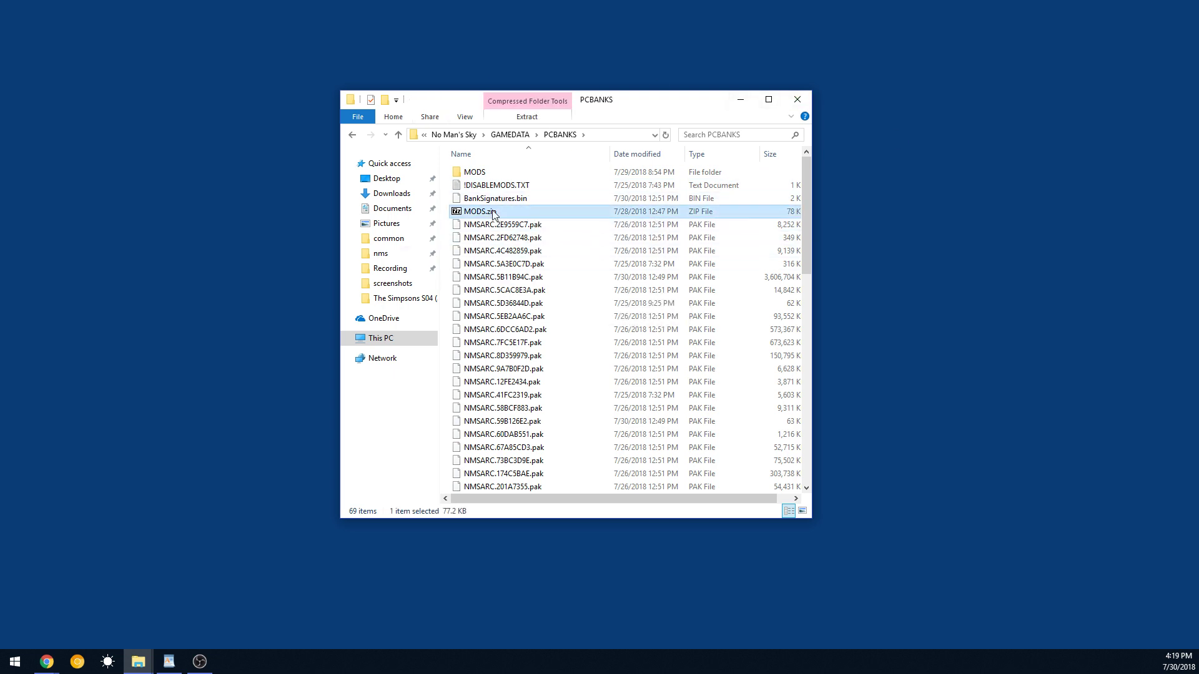
pyautogui.press('Delete')
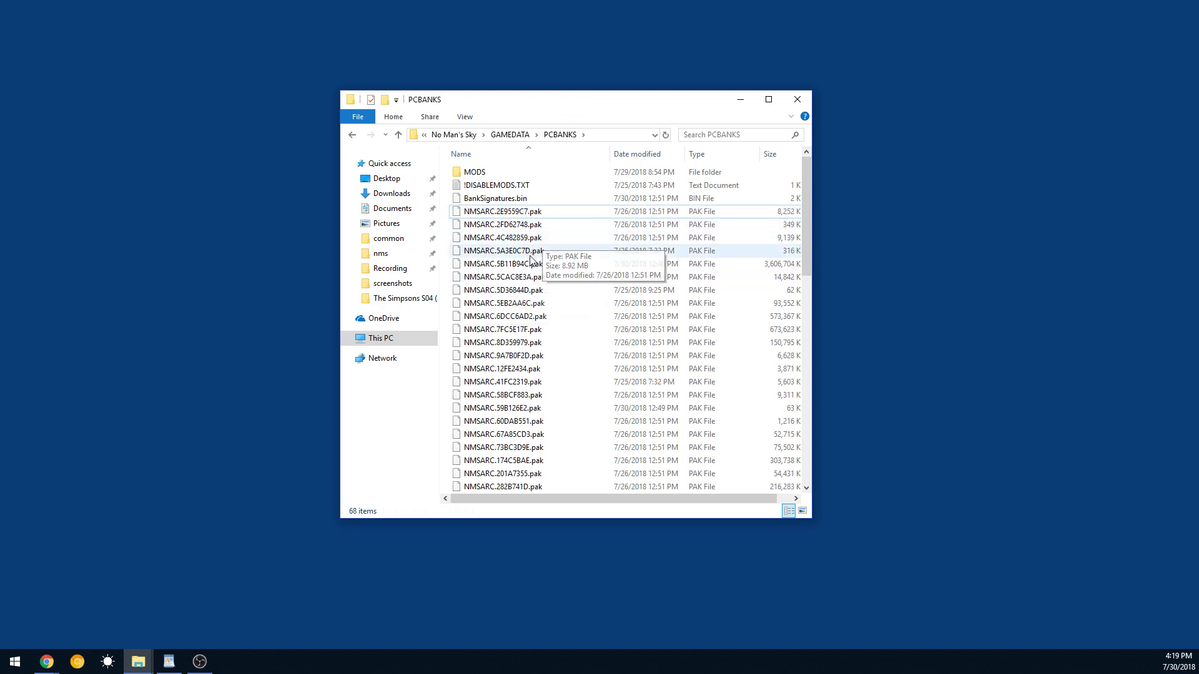
pyautogui.click(487, 176)
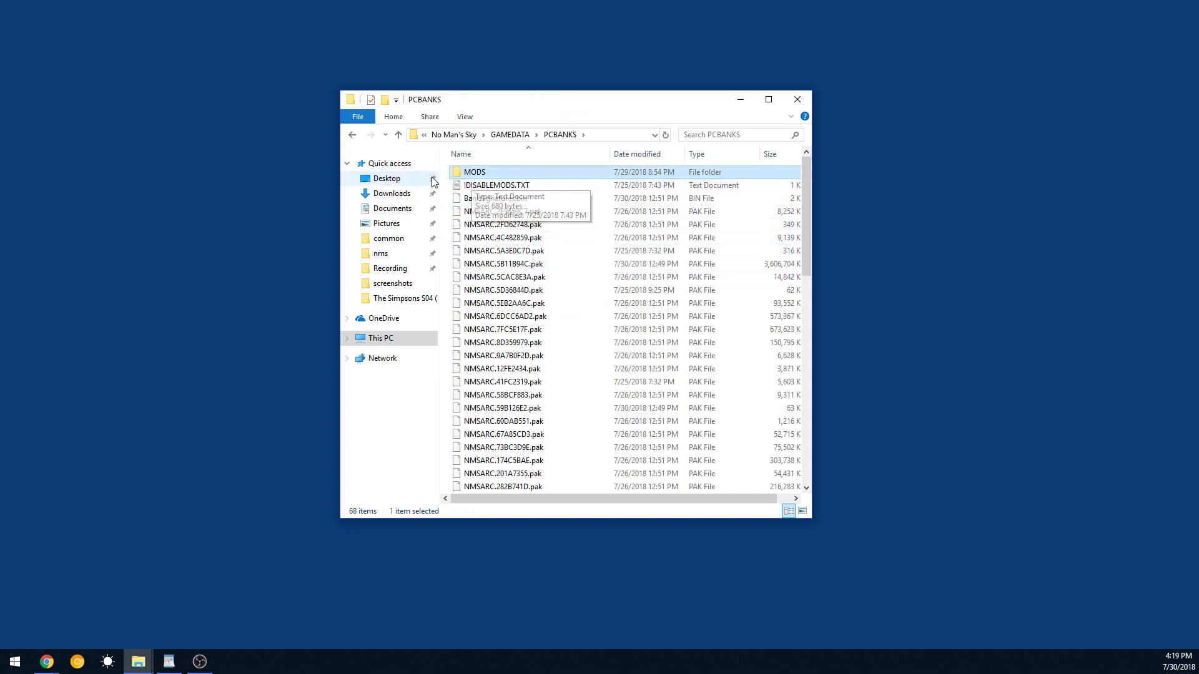
# Rename !DISABLEMODS.TXT to DISABLEMODS.TXT by removing the leading '!'.
pyautogui.click(489, 187)
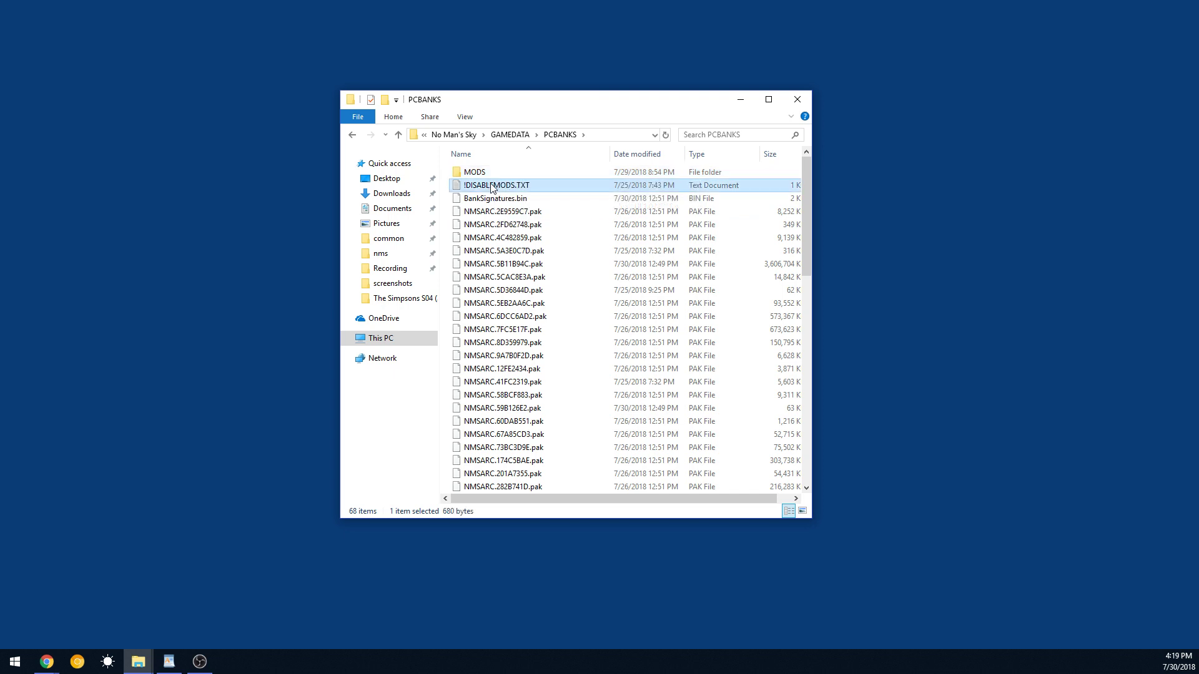
pyautogui.click(491, 189)
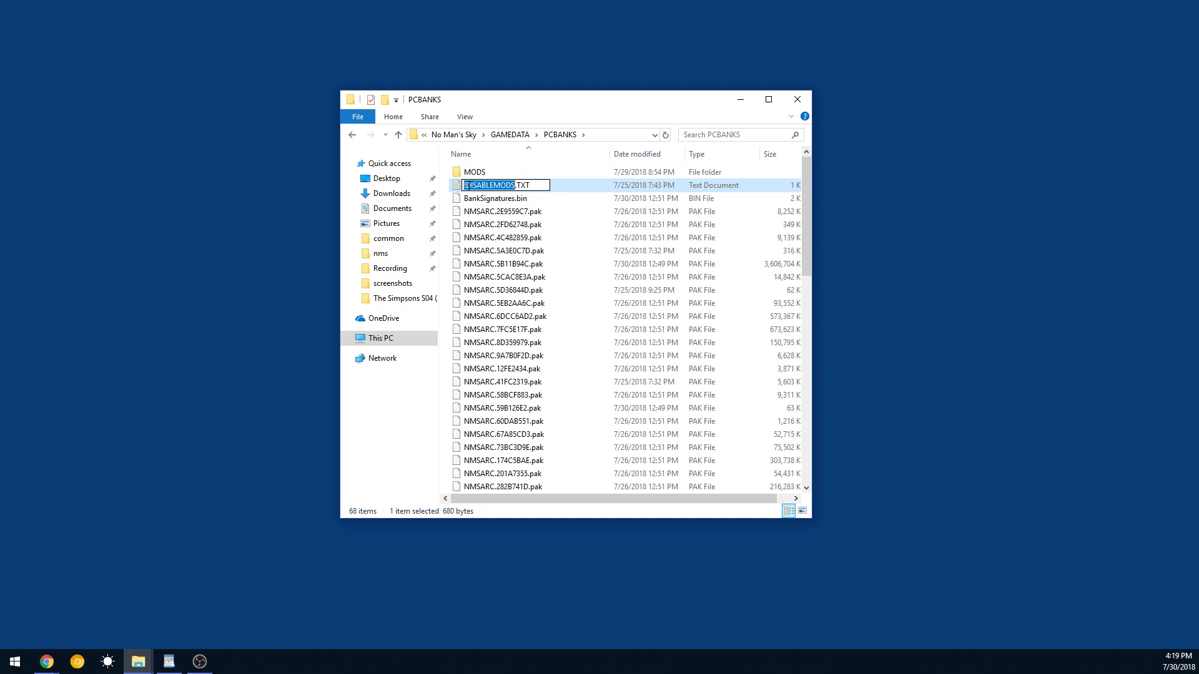
pyautogui.click(466, 186)
pyautogui.press('BackSpace')
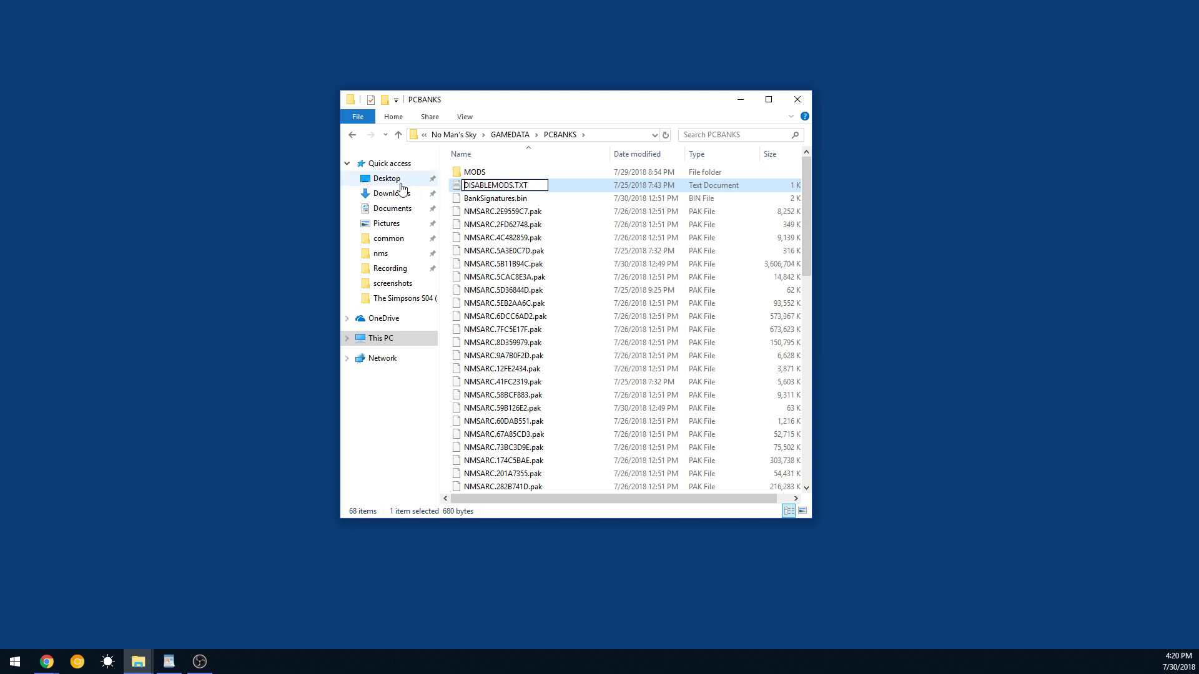
pyautogui.press('Return')
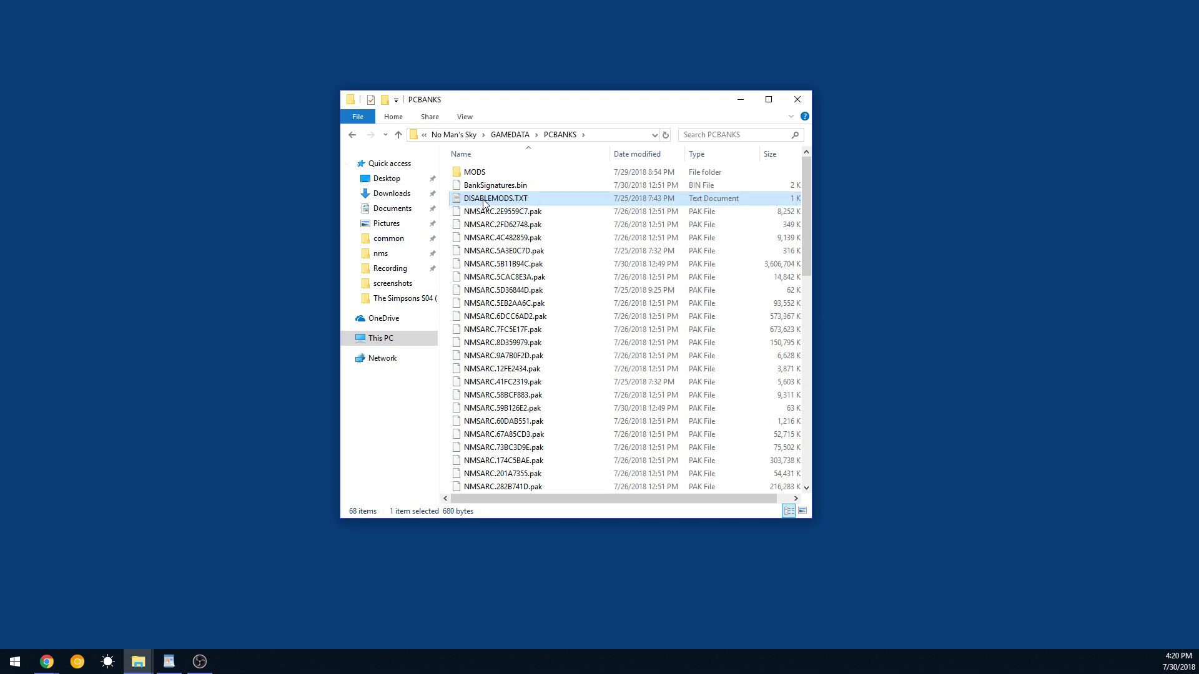
# Restore the name !DISABLEMODS.TXT, then return to the GAMEDATA folder.
pyautogui.press('Home')
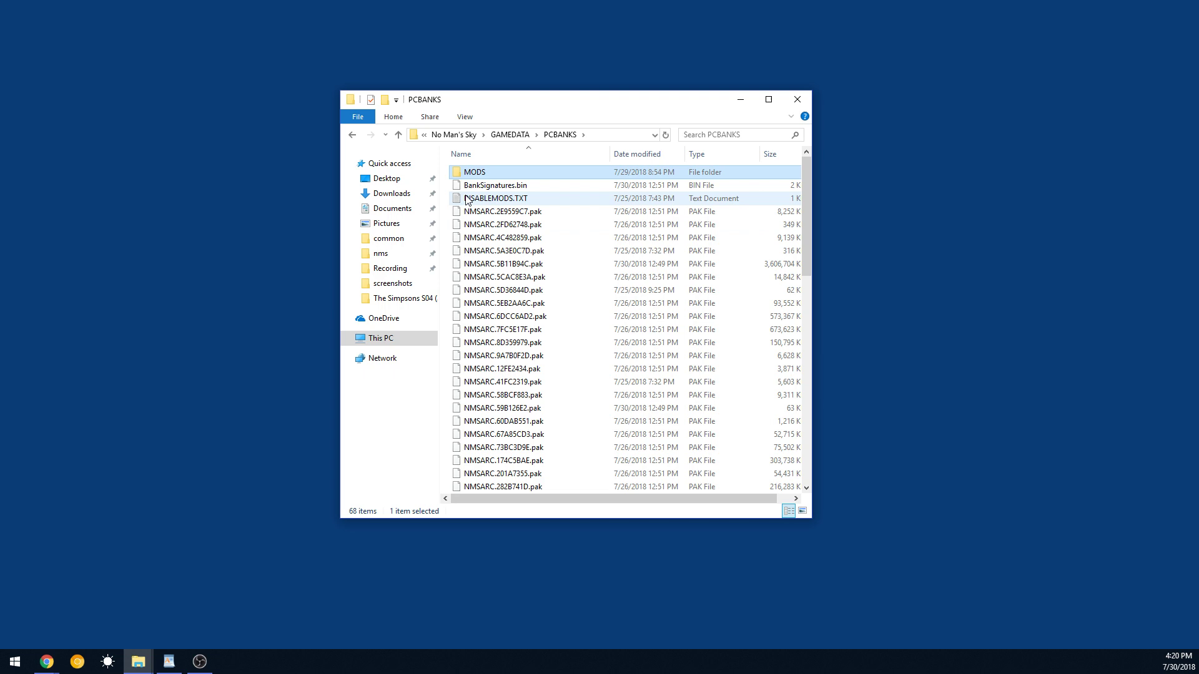
pyautogui.click(493, 199)
pyautogui.click(513, 199)
pyautogui.press('Home')
pyautogui.write('!')
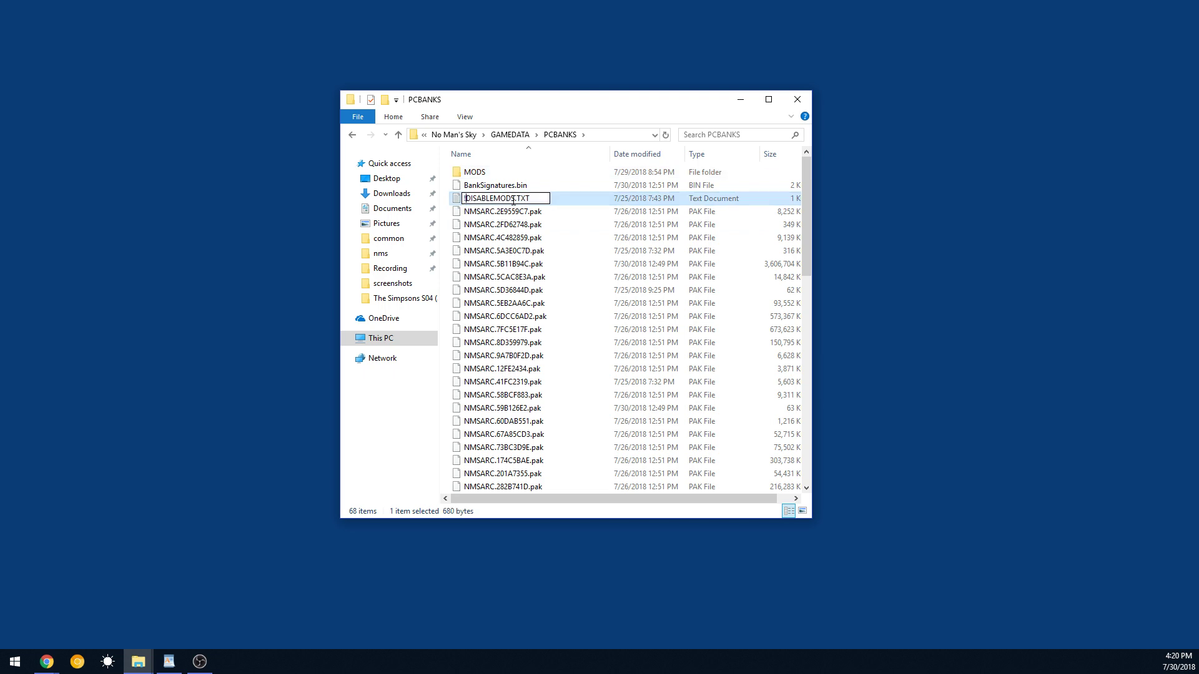
pyautogui.press('Return')
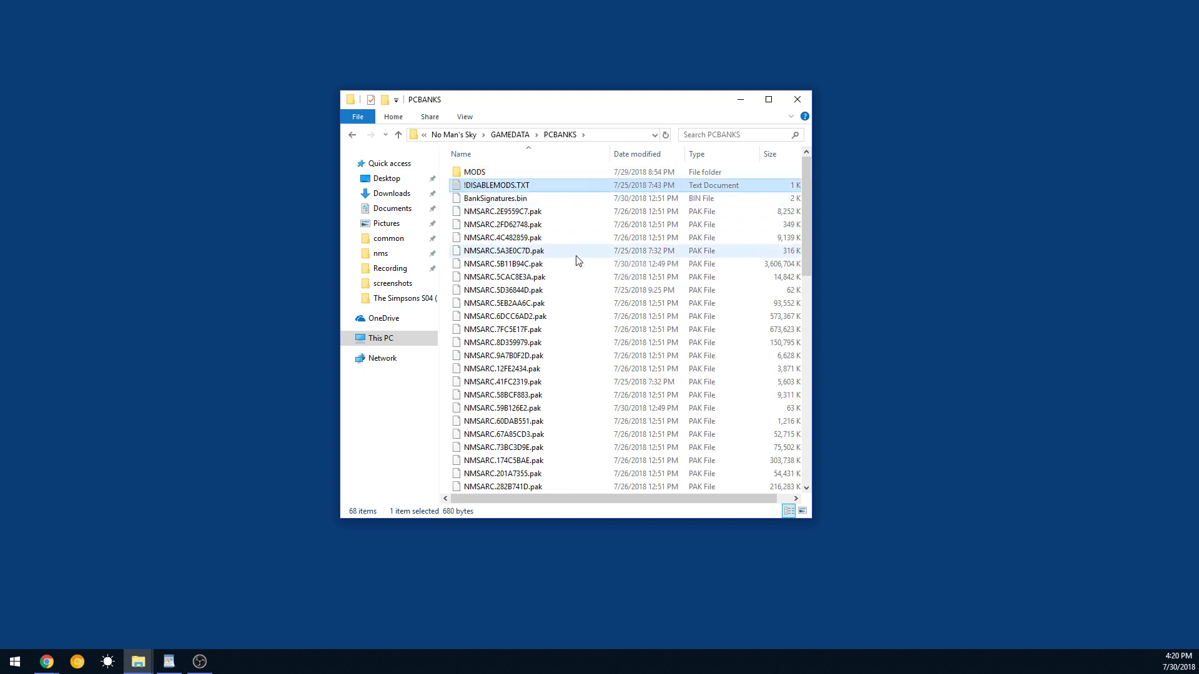
pyautogui.click(481, 173)
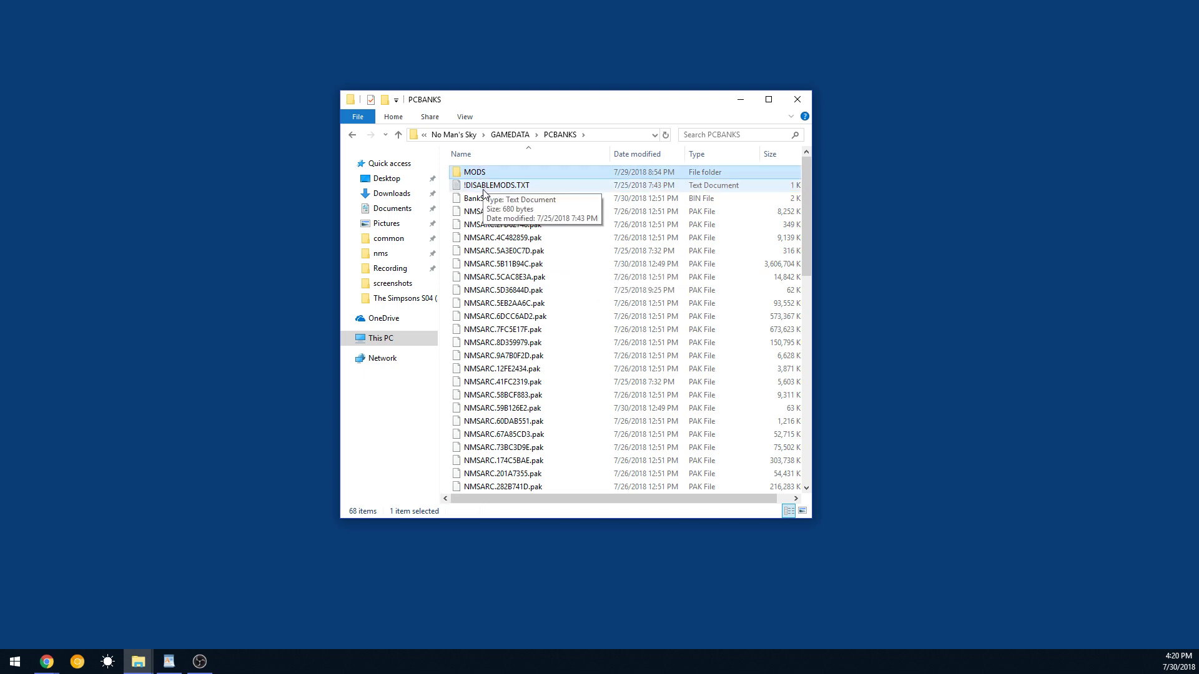
pyautogui.press('BackSpace')
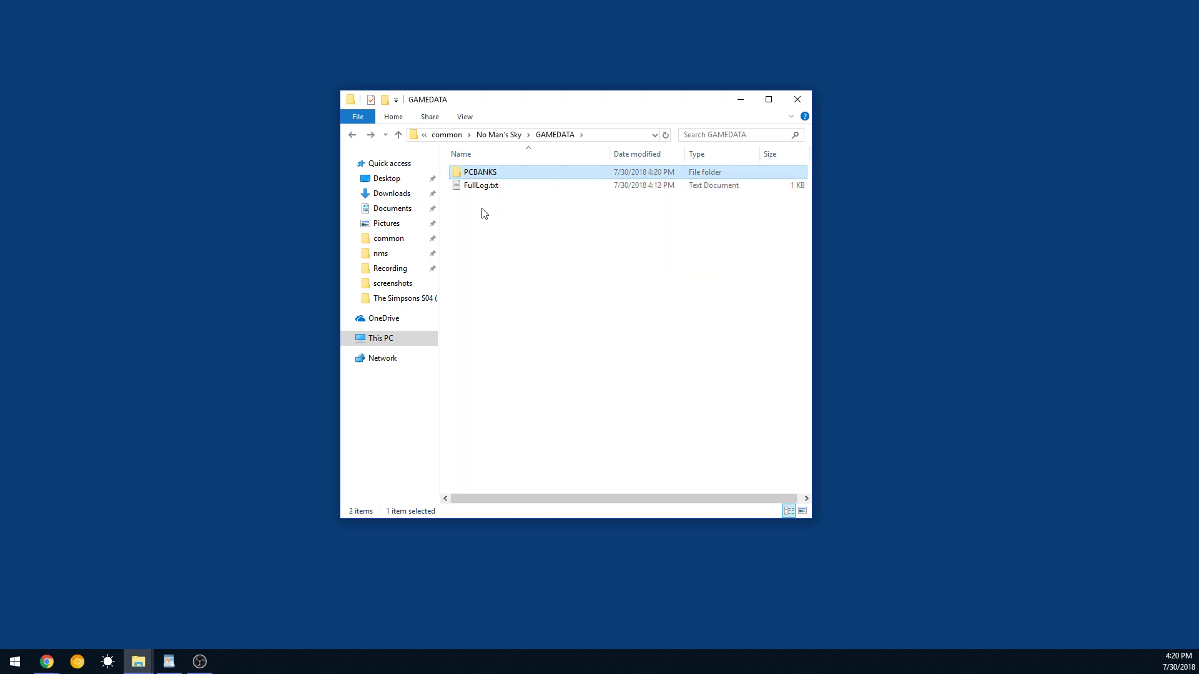
# Glance into PCBANKS, then navigate from No Man's Sky into Binaries\SETTINGS.
pyautogui.doubleClick(481, 172)
pyautogui.scroll(-1, 581, 287)
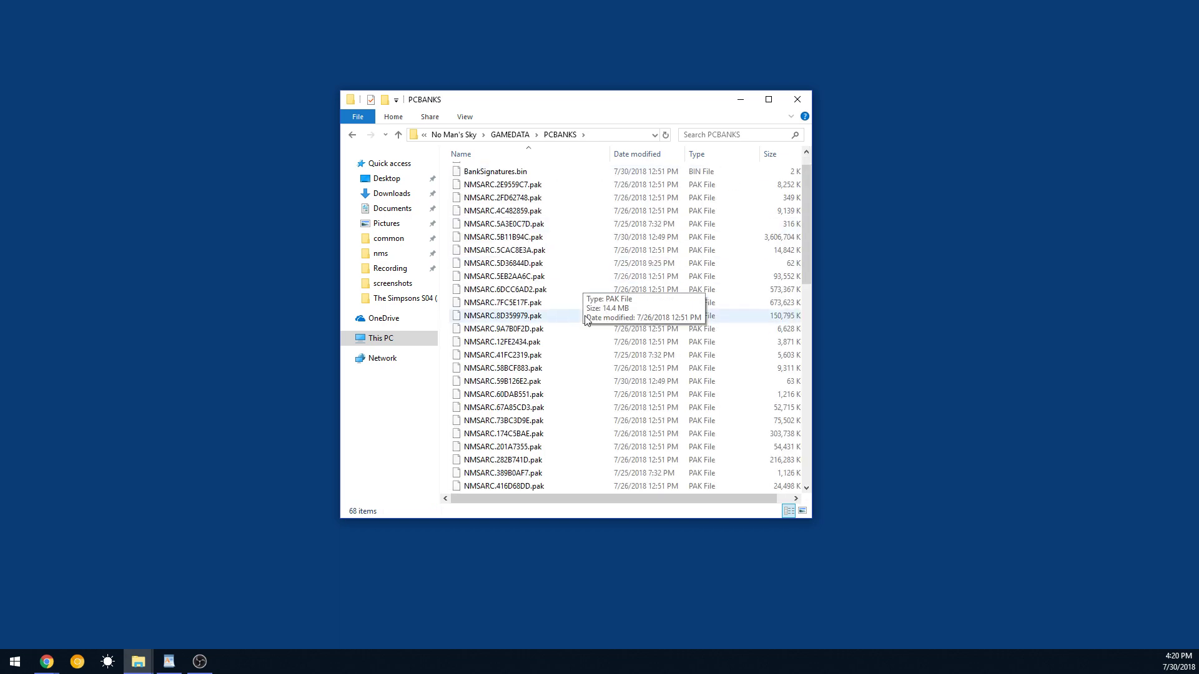
pyautogui.scroll(1, 581, 313)
pyautogui.press('BackSpace')
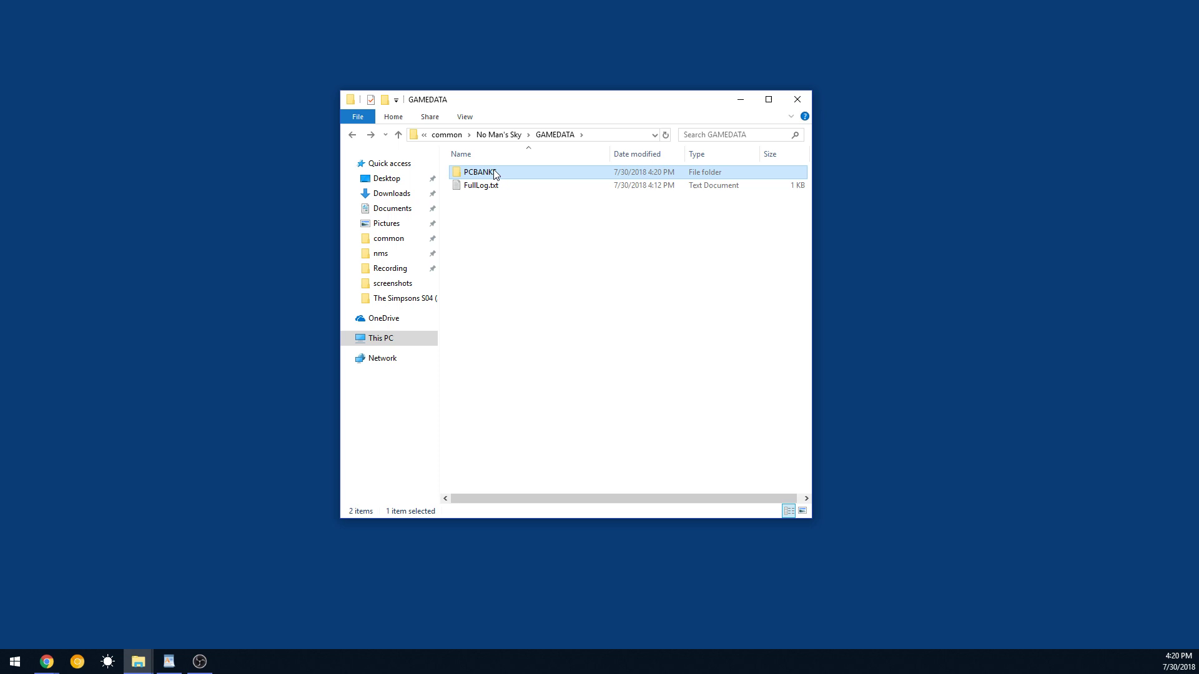
pyautogui.click(500, 135)
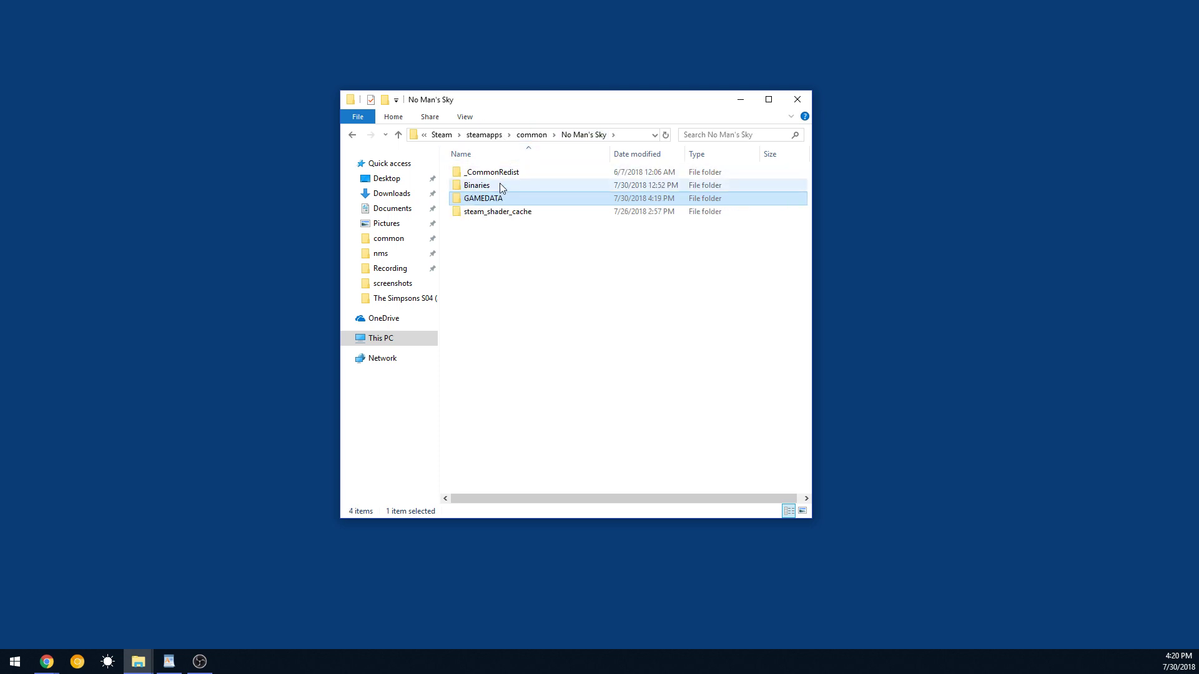
pyautogui.doubleClick(499, 183)
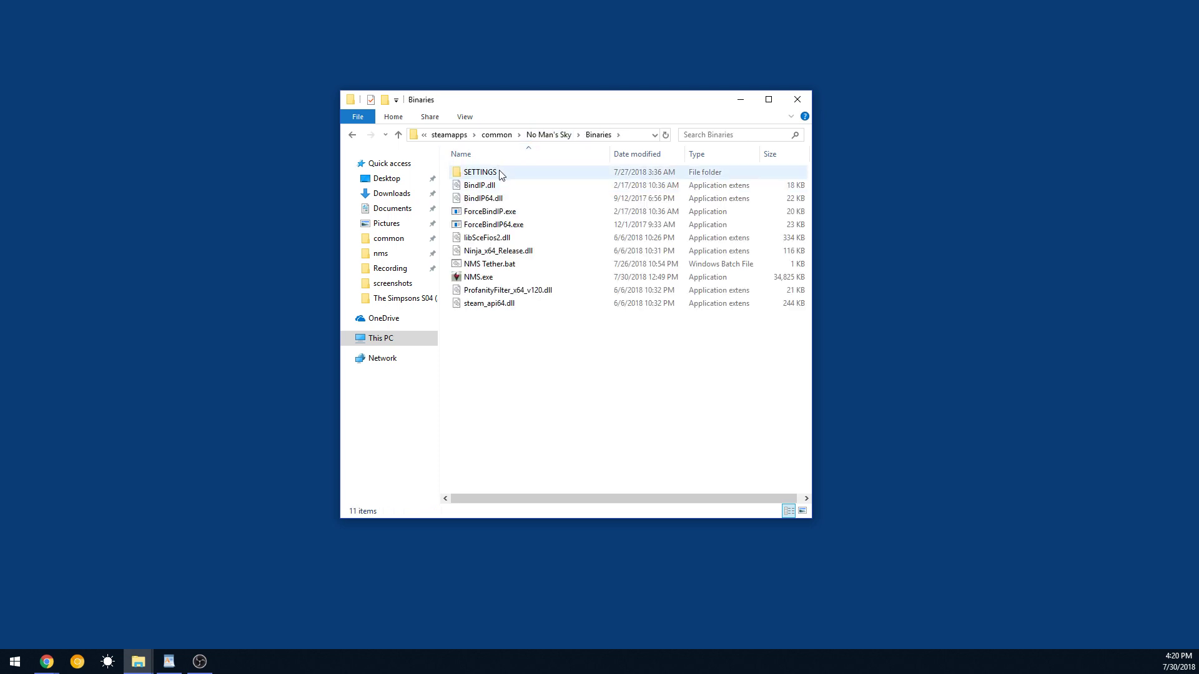
pyautogui.doubleClick(501, 173)
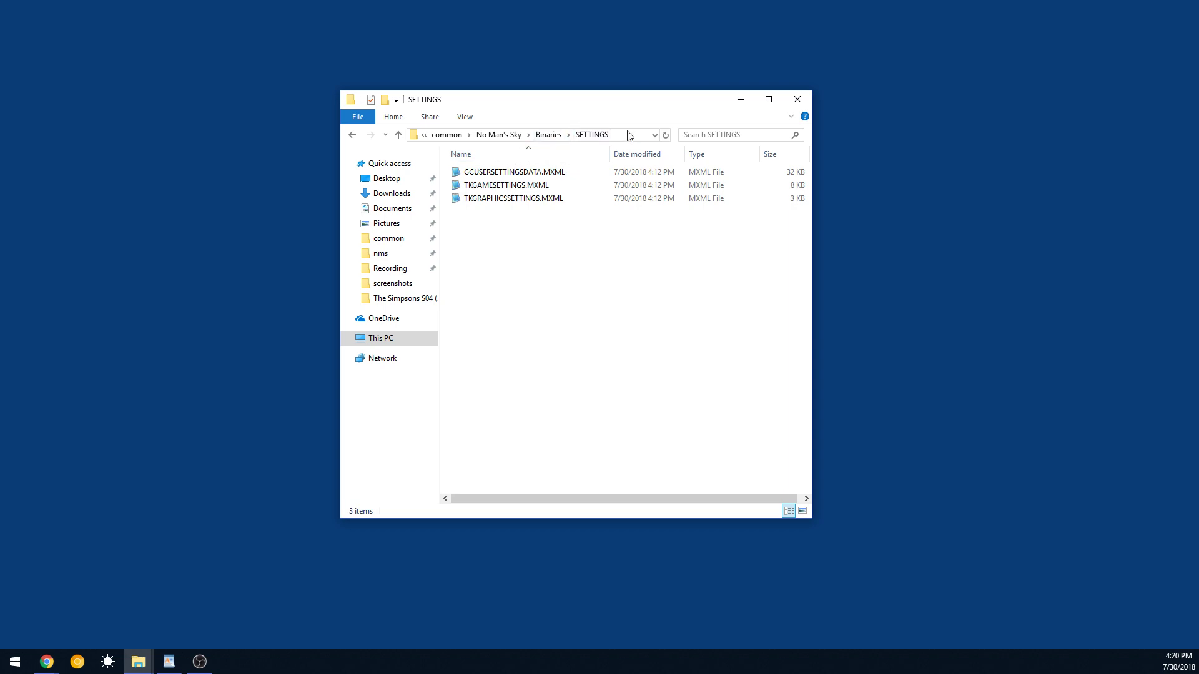
# Open TKGRAPHICSSETTINGS.MXML in Notepad2 and resize its window.
pyautogui.click(500, 199)
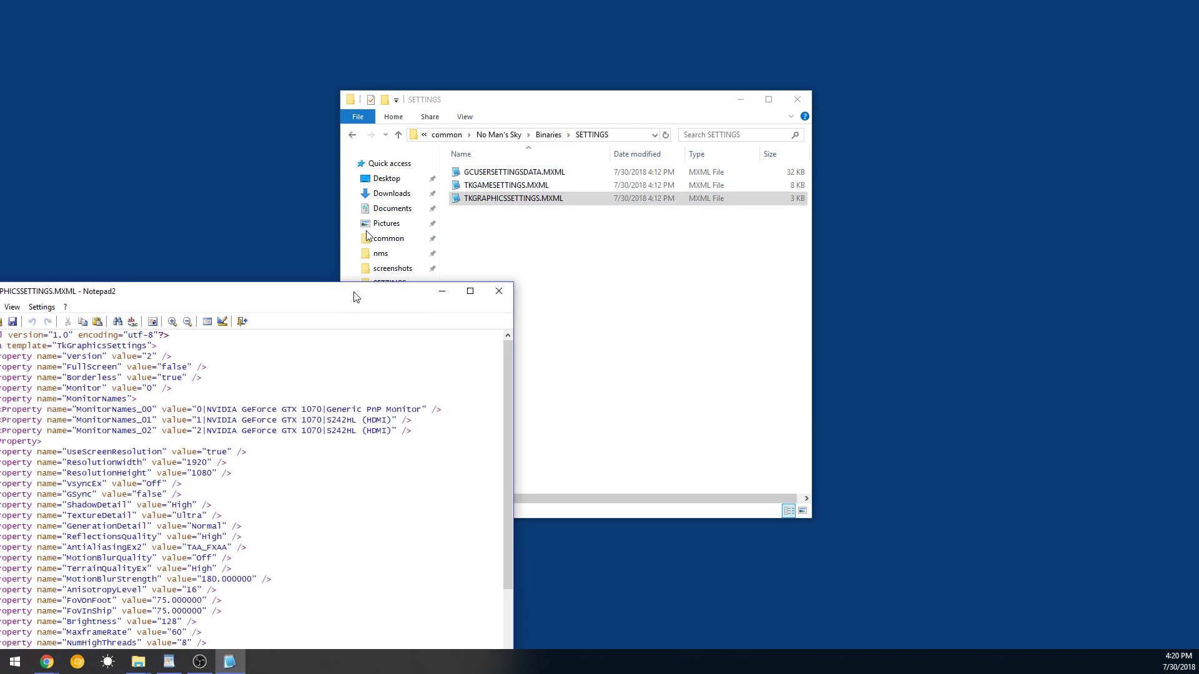
pyautogui.moveTo(356, 287); pyautogui.dragTo(626, 7)
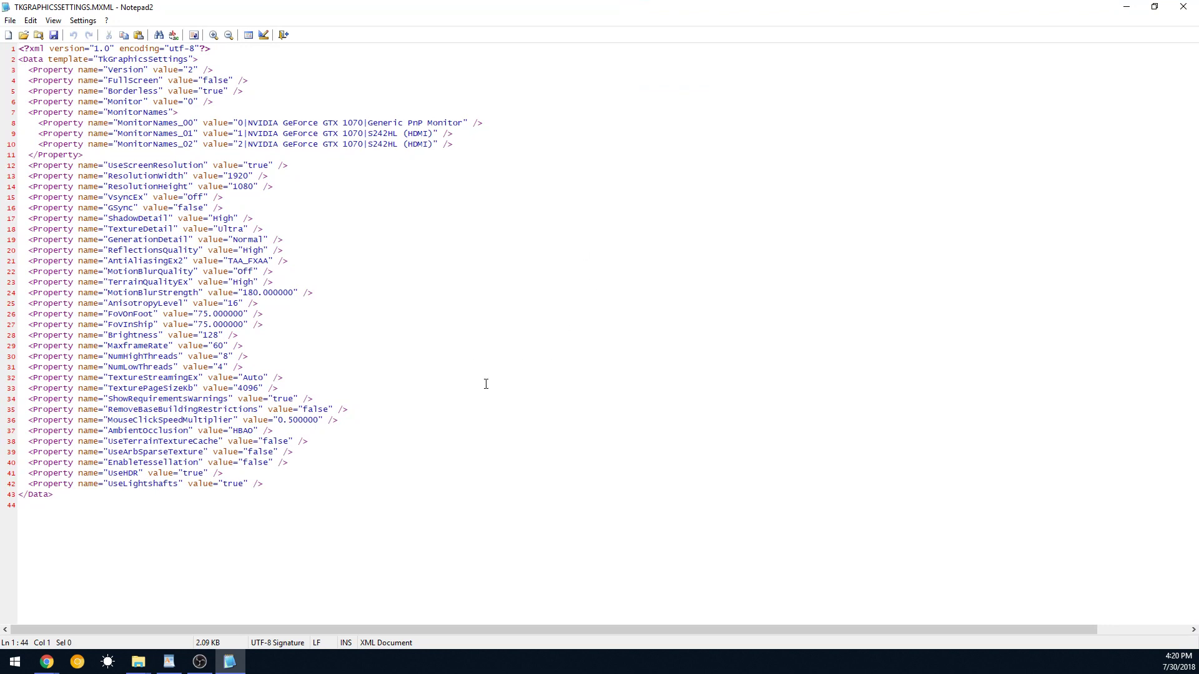
pyautogui.moveTo(353, 6); pyautogui.dragTo(613, 294)
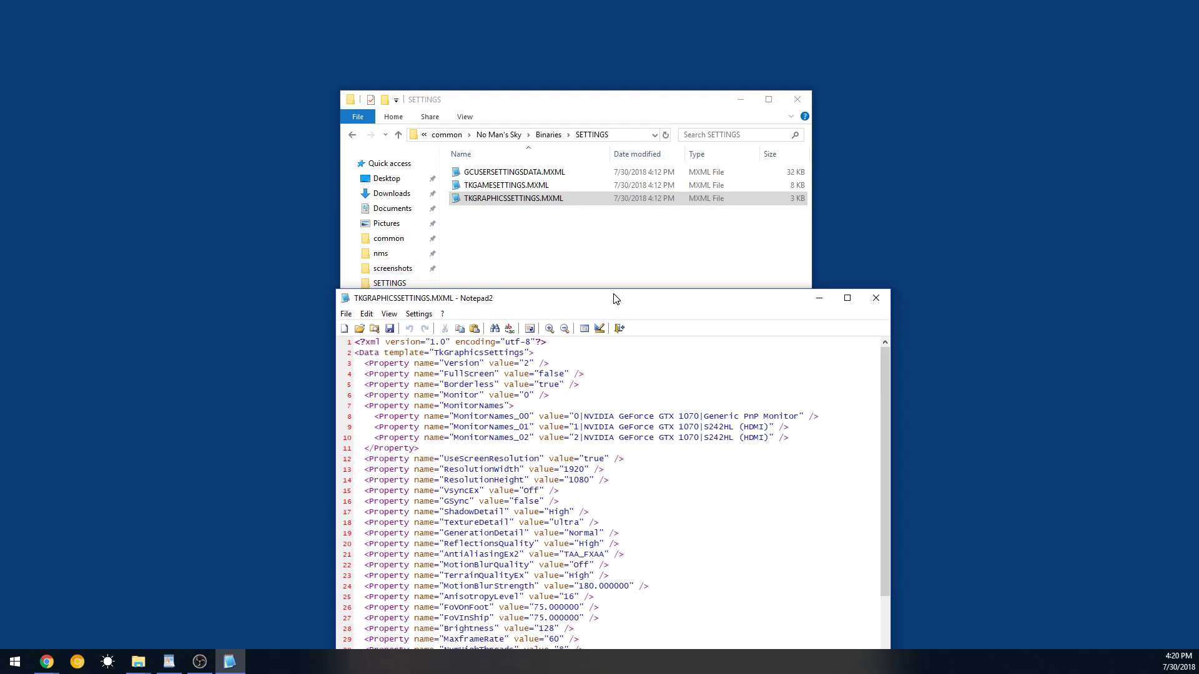
pyautogui.click(558, 262)
pyautogui.click(520, 201)
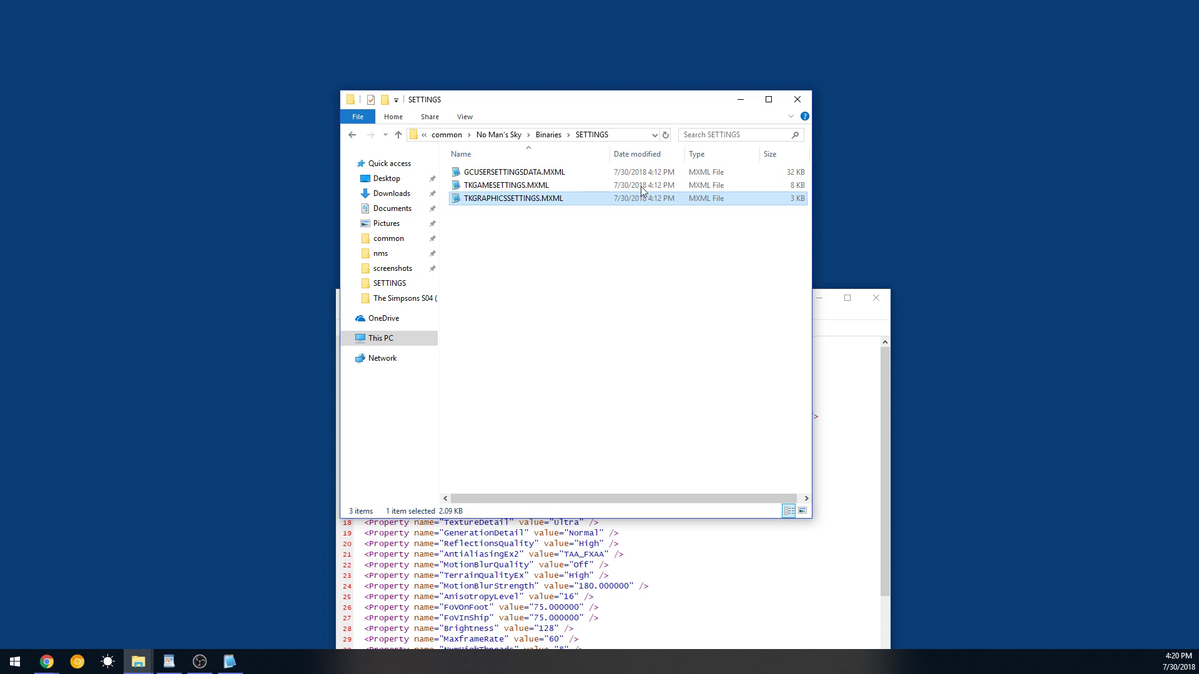
# Arrange Explorer and Notepad2 side by side and select the NumHighThreads 8 and NumLowThreads 4 lines.
pyautogui.moveTo(570, 103); pyautogui.dragTo(402, 53)
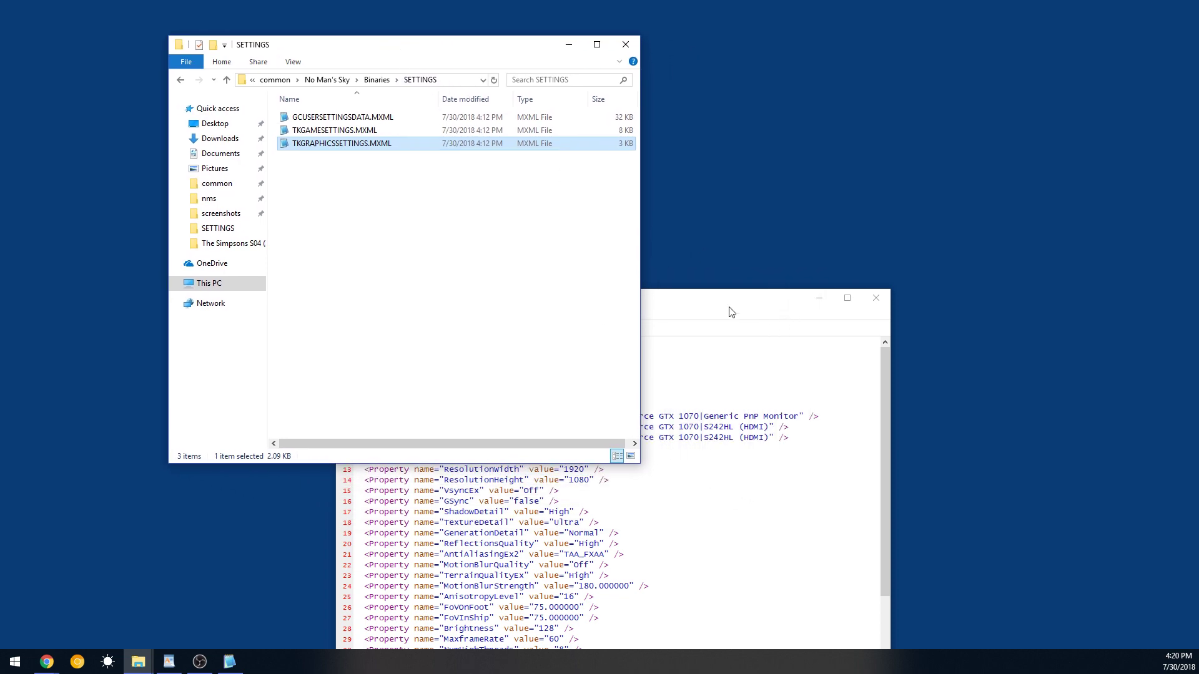
pyautogui.moveTo(731, 313); pyautogui.dragTo(570, 164)
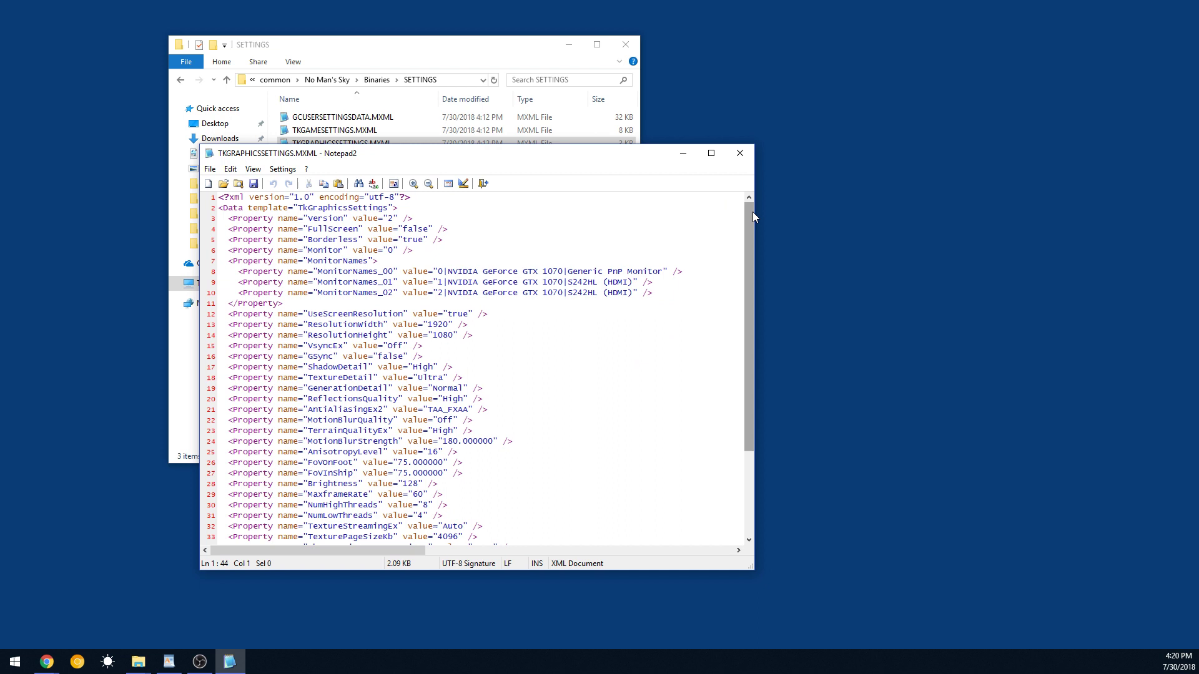
pyautogui.moveTo(752, 212); pyautogui.dragTo(767, 311)
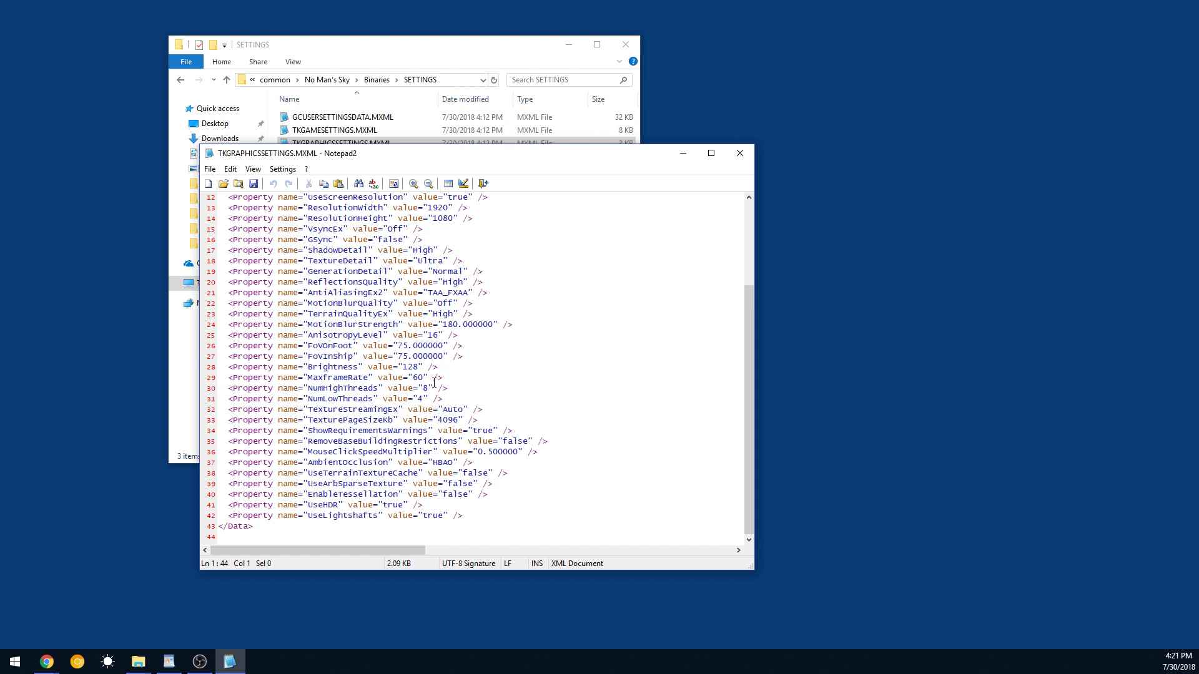
pyautogui.moveTo(313, 387); pyautogui.dragTo(451, 397)
# Launch Task Manager from the taskbar menu and move it to the upper left.
pyautogui.rightClick(395, 669)
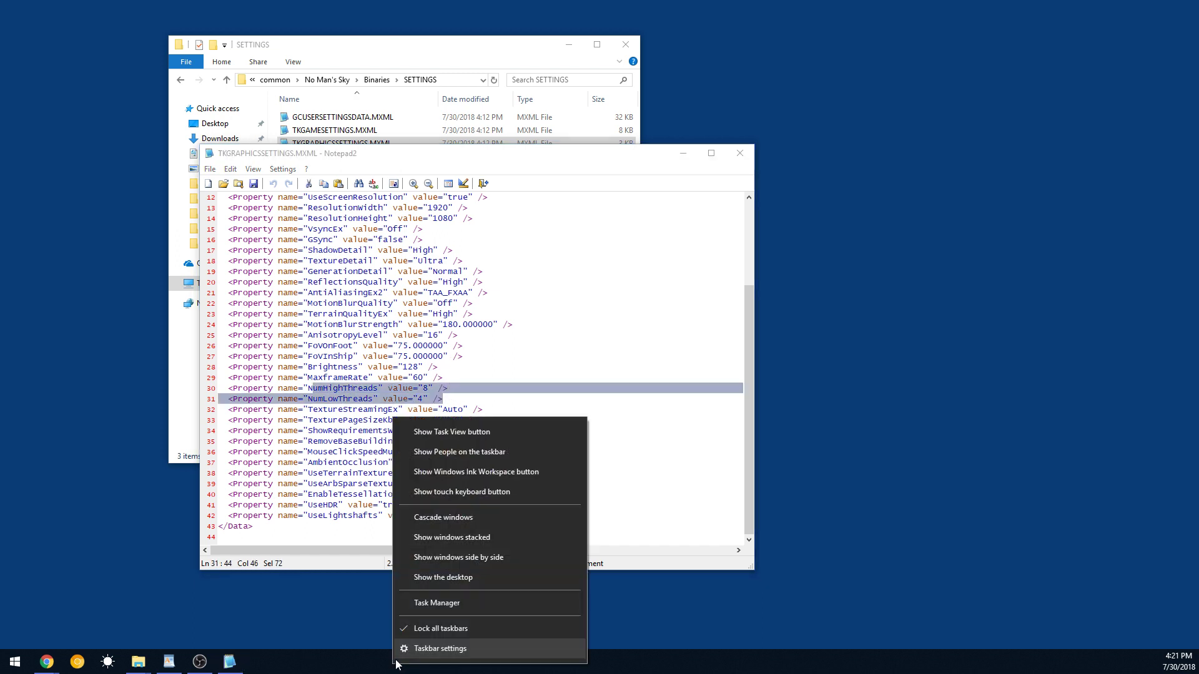
pyautogui.click(326, 625)
pyautogui.rightClick(330, 667)
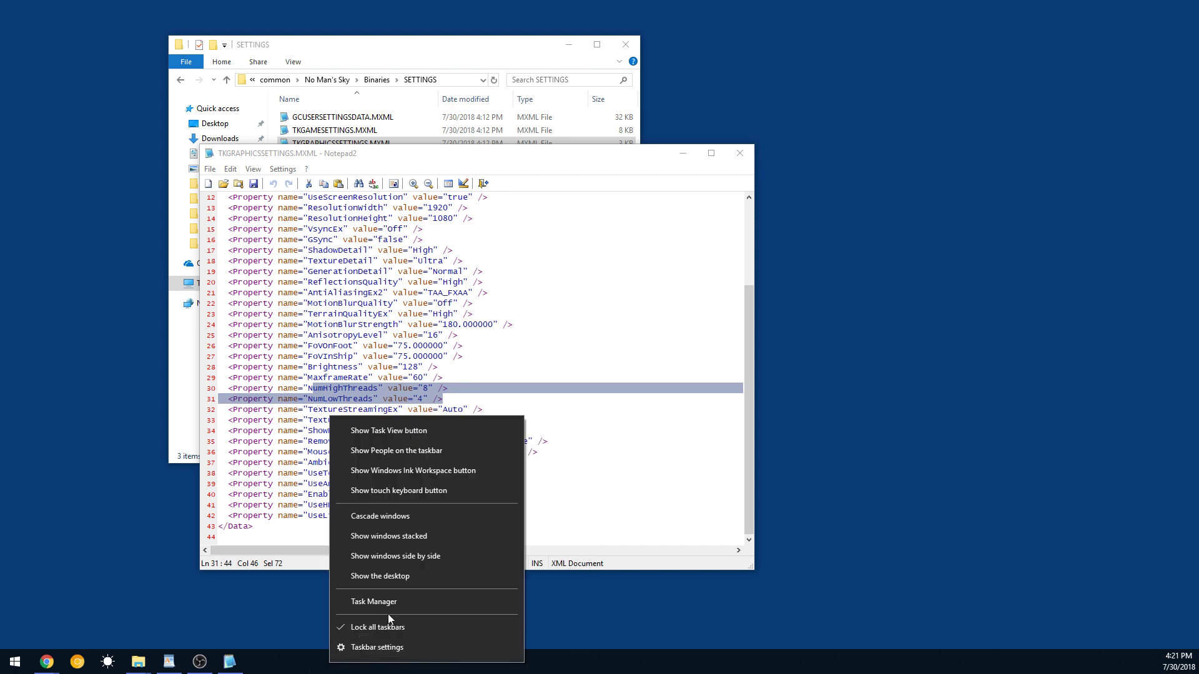
pyautogui.click(387, 595)
pyautogui.moveTo(681, 193); pyautogui.dragTo(361, 130)
# View CPU performance details (4 cores, 8 logical processors), then move Task Manager aside.
pyautogui.click(285, 144)
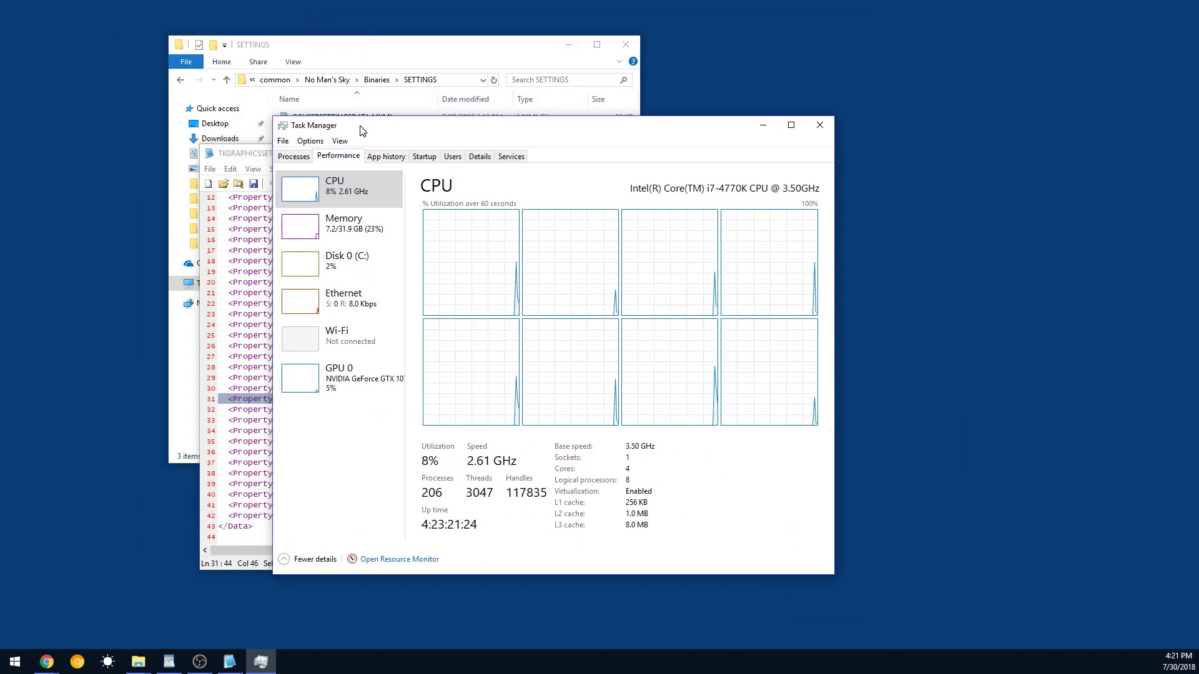
pyautogui.rightClick(479, 237)
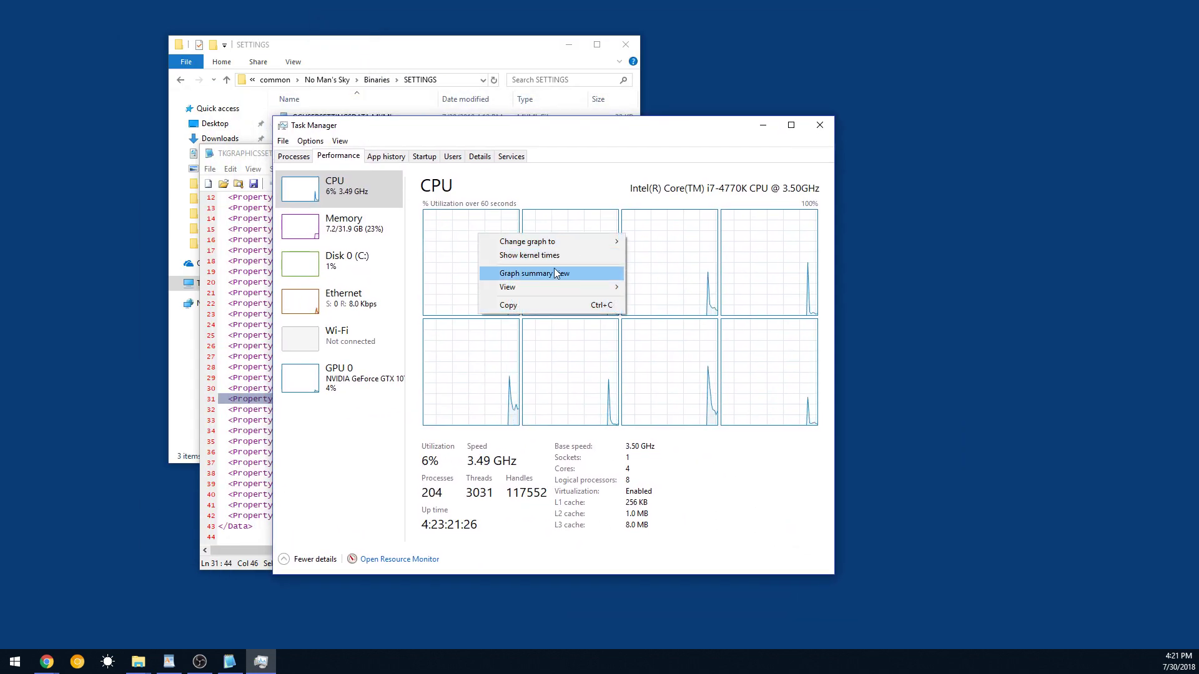
pyautogui.click(684, 441)
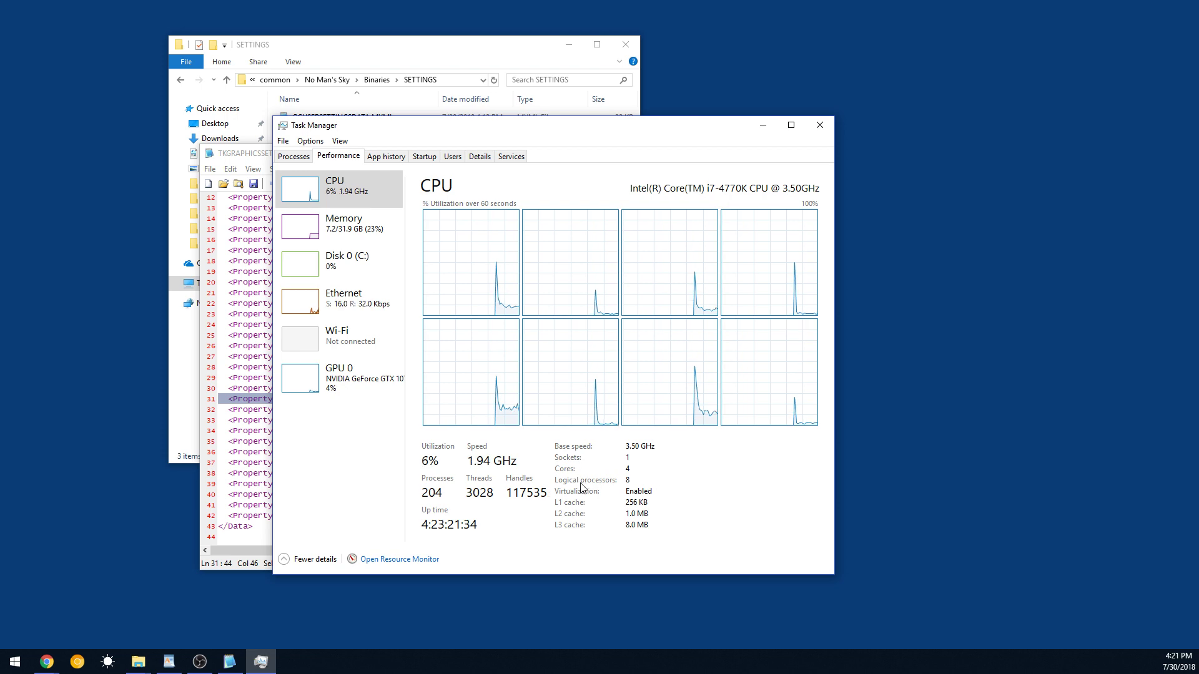
pyautogui.moveTo(424, 134); pyautogui.dragTo(730, 175)
# Inspect the NumHighThreads 8 and NumLowThreads 4 lines without editing, then close Notepad2.
pyautogui.click(313, 399)
pyautogui.moveTo(312, 399); pyautogui.dragTo(422, 400)
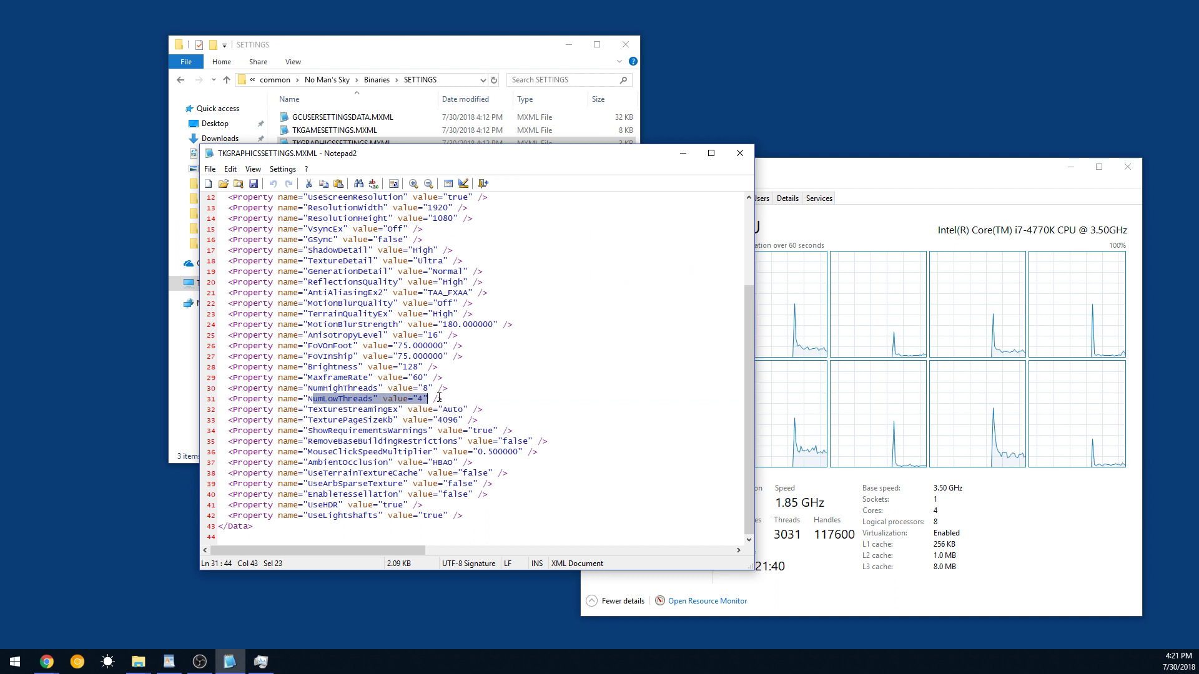
pyautogui.click(439, 398)
pyautogui.doubleClick(339, 390)
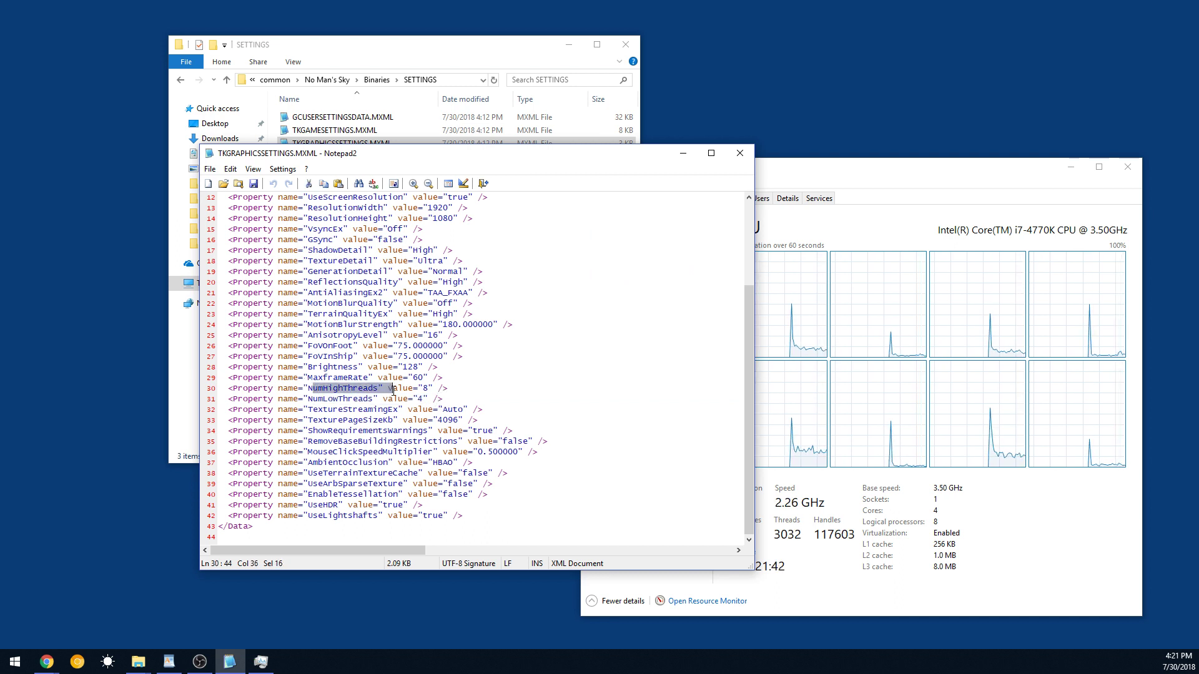
pyautogui.click(427, 388)
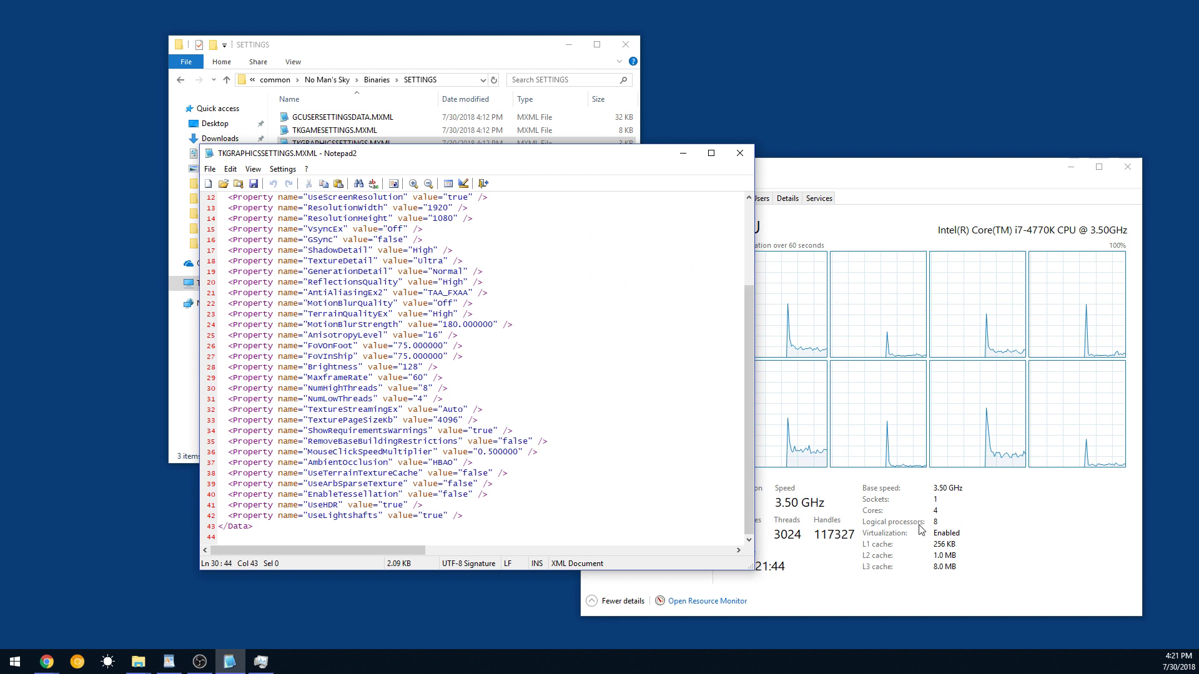
pyautogui.click(470, 342)
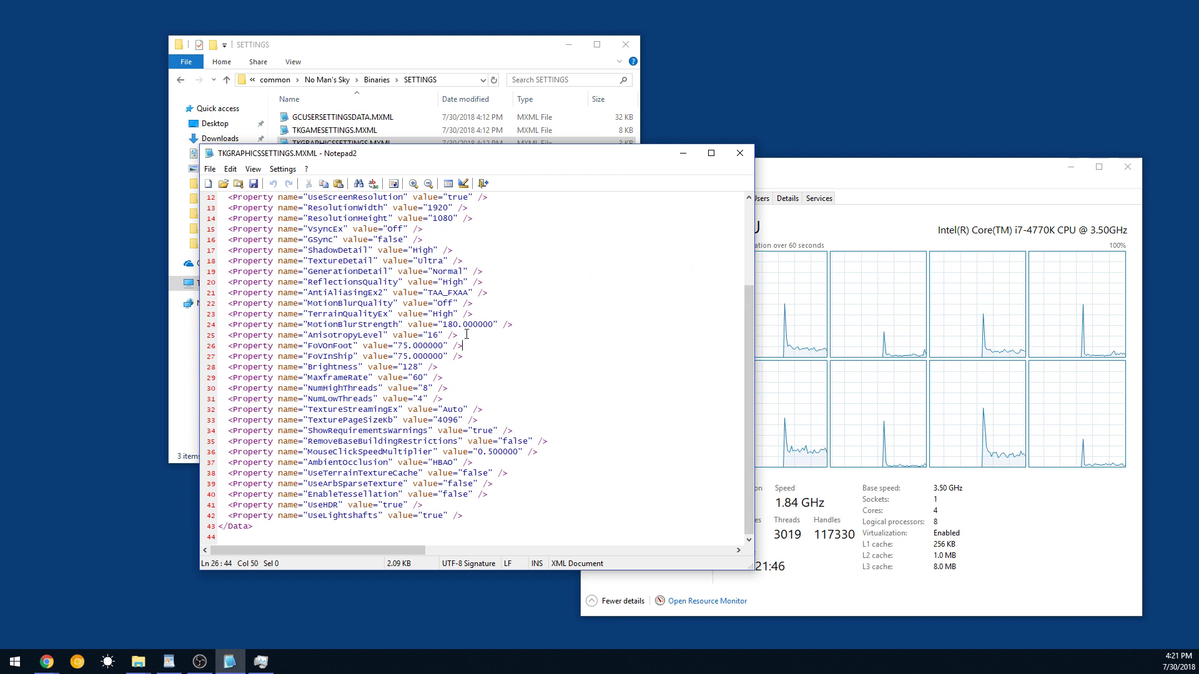
pyautogui.click(452, 355)
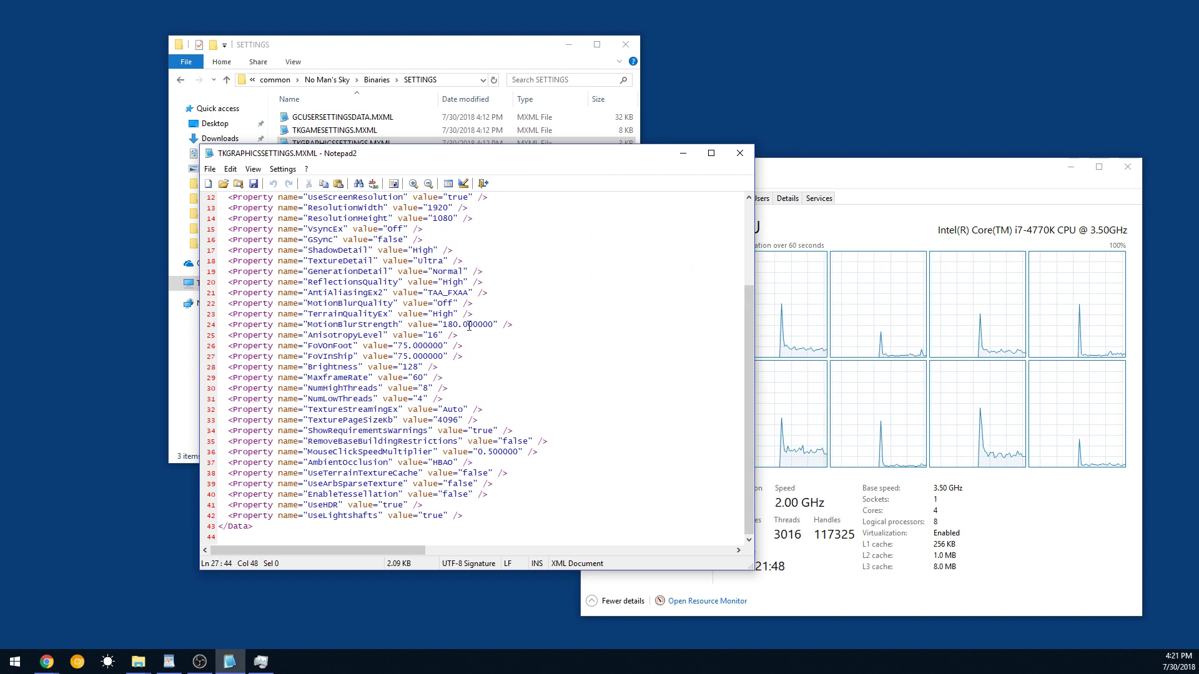
pyautogui.click(739, 153)
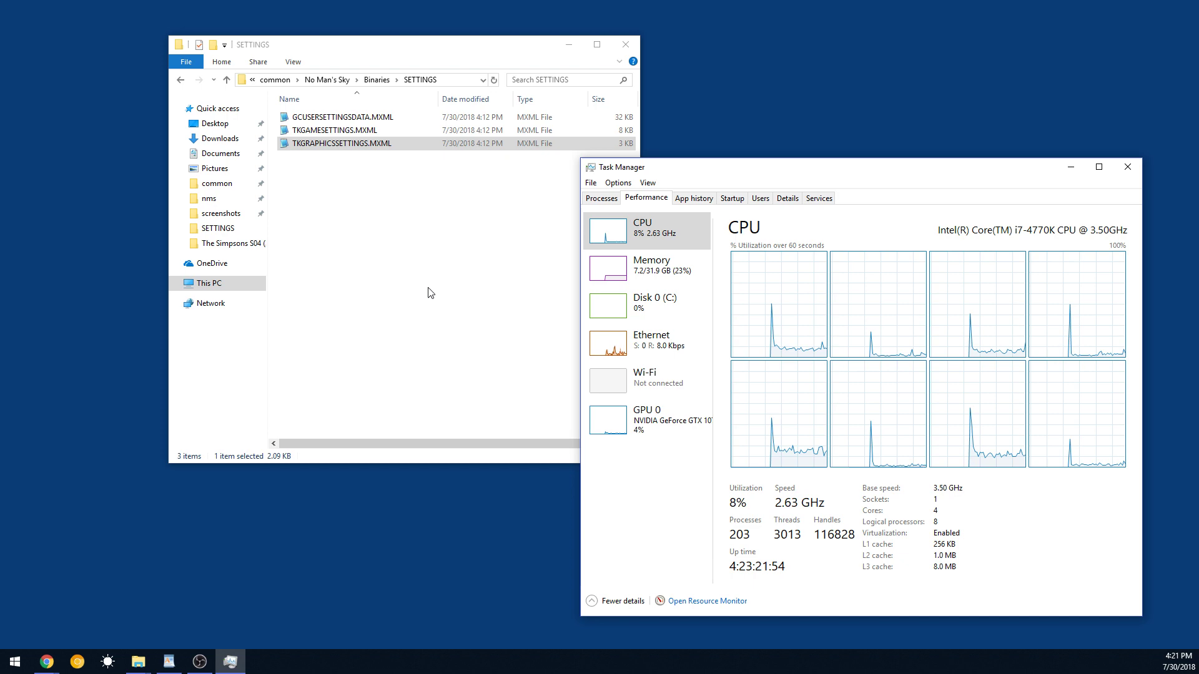
# Reopen TKGRAPHICSSETTINGS.MXML in Notepad2 and select the TextureDetail Ultra line on line 18.
pyautogui.click(333, 143)
pyautogui.doubleClick(333, 144)
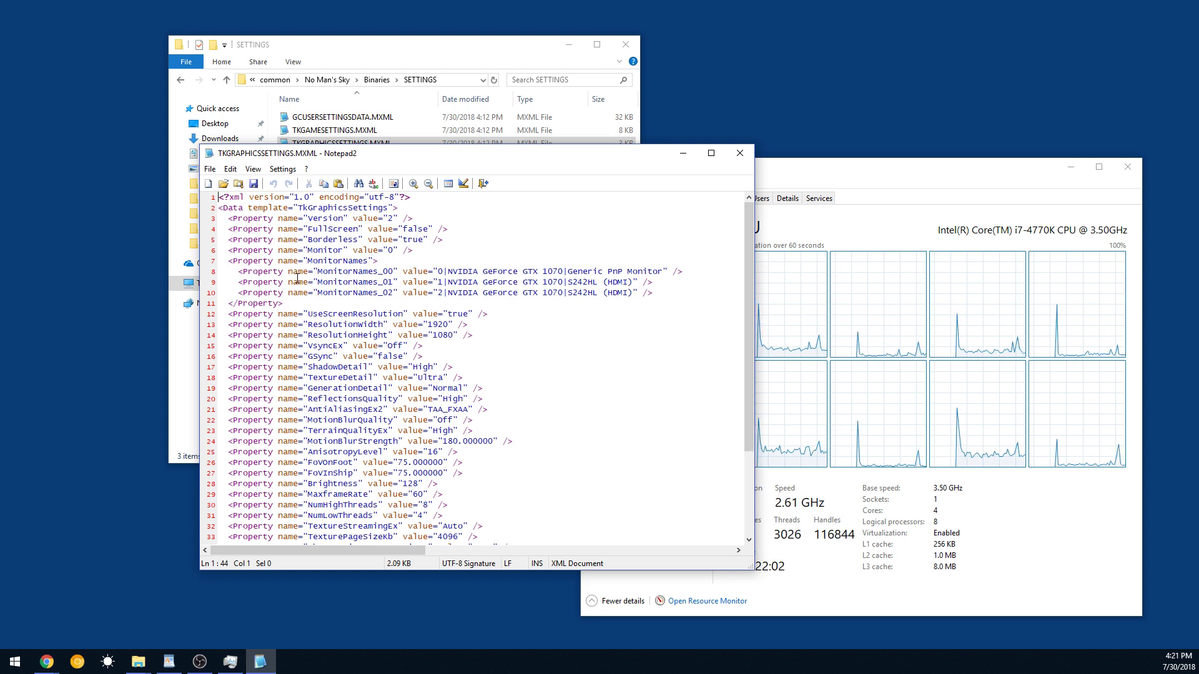
pyautogui.moveTo(748, 256); pyautogui.dragTo(734, 327)
pyautogui.moveTo(361, 286)
pyautogui.mouseDown()
pyautogui.moveTo(312, 283)
pyautogui.moveTo(372, 280)
pyautogui.mouseUp()
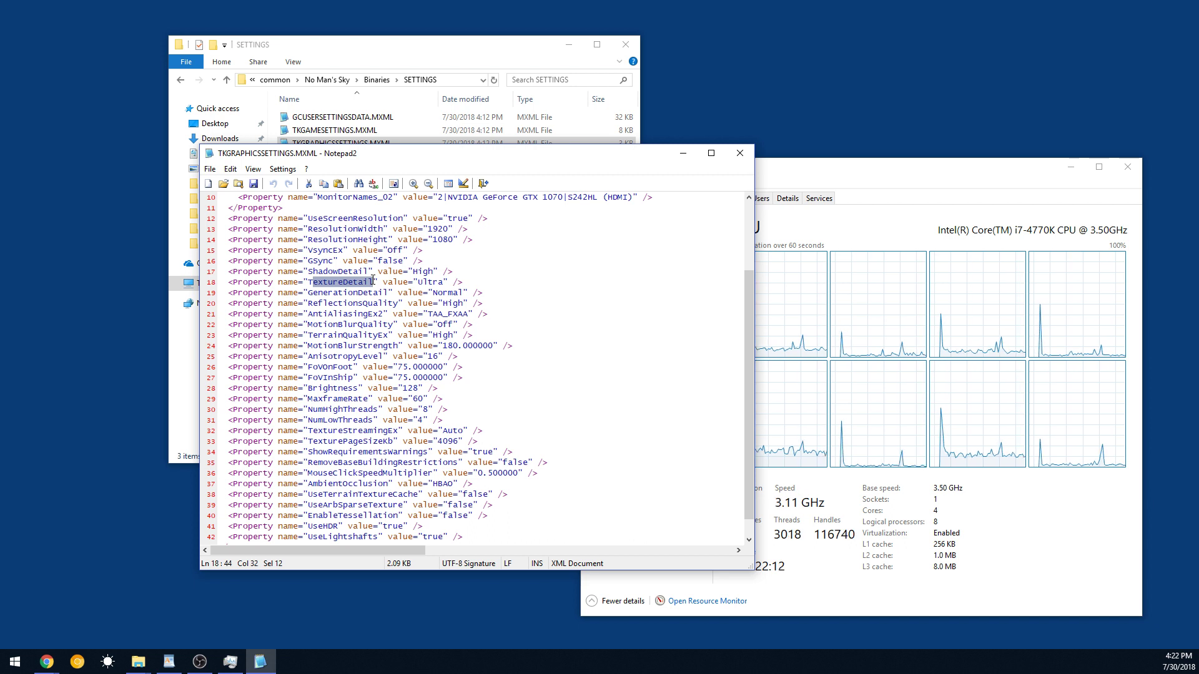
pyautogui.moveTo(373, 281); pyautogui.dragTo(474, 282)
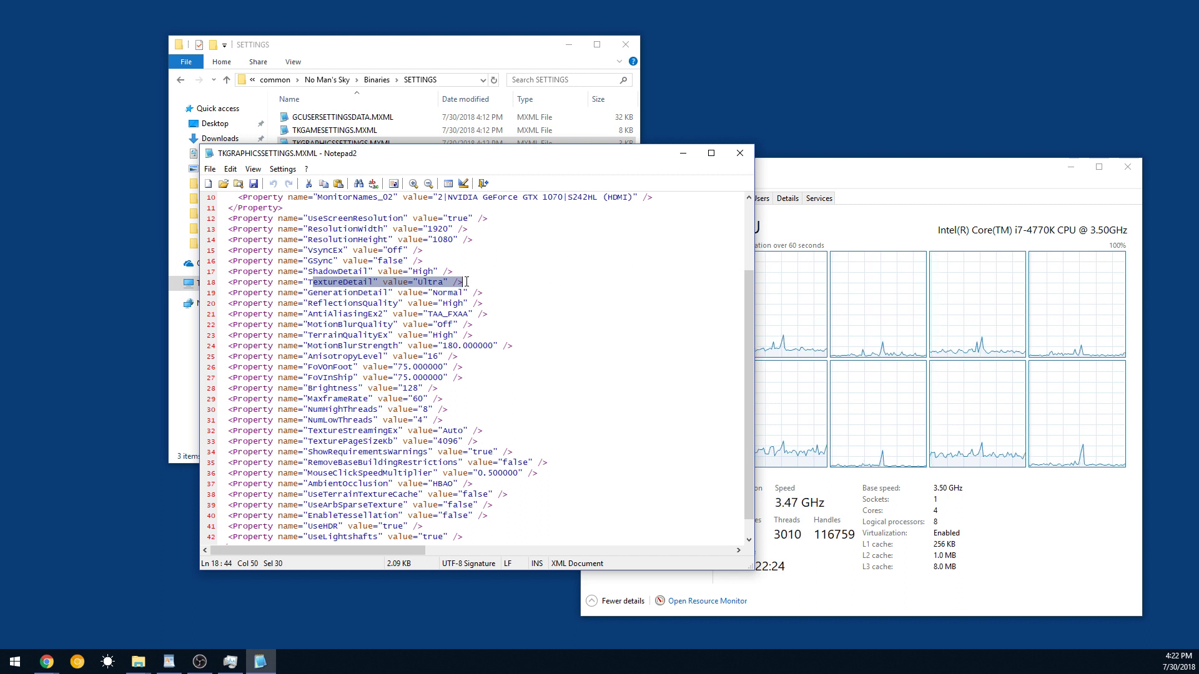
pyautogui.moveTo(465, 284); pyautogui.dragTo(460, 283)
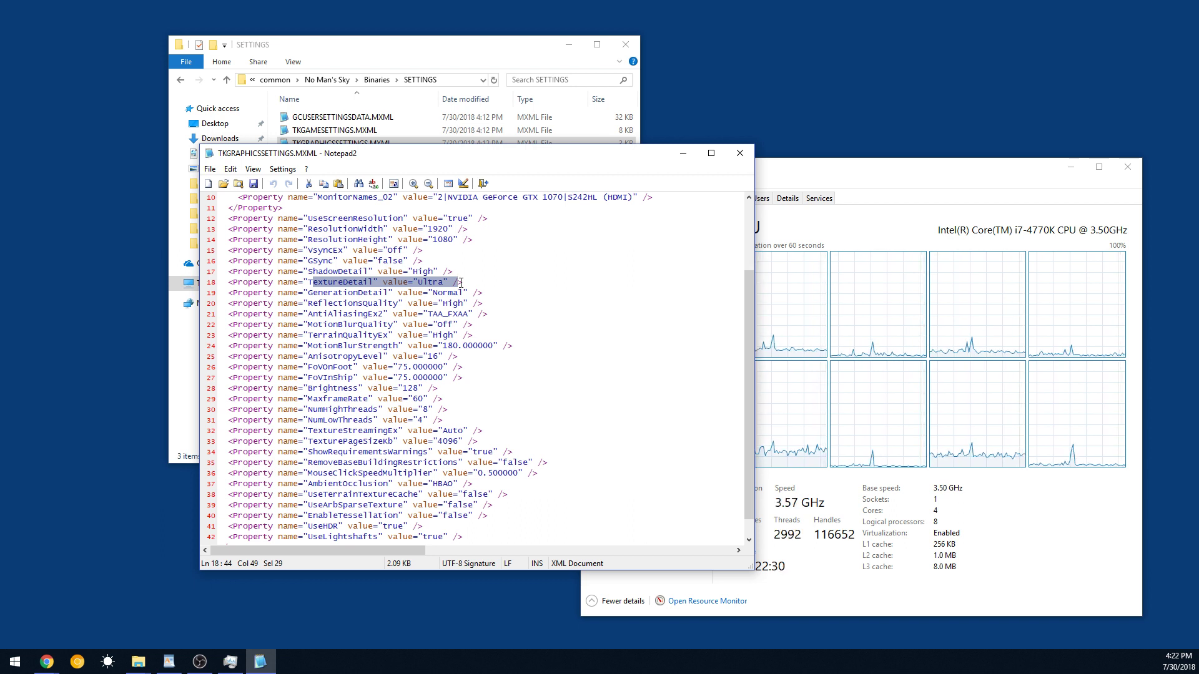
# Launch NVIDIA Control Panel from the desktop menu and show Program Settings for nms.exe.
pyautogui.rightClick(93, 222)
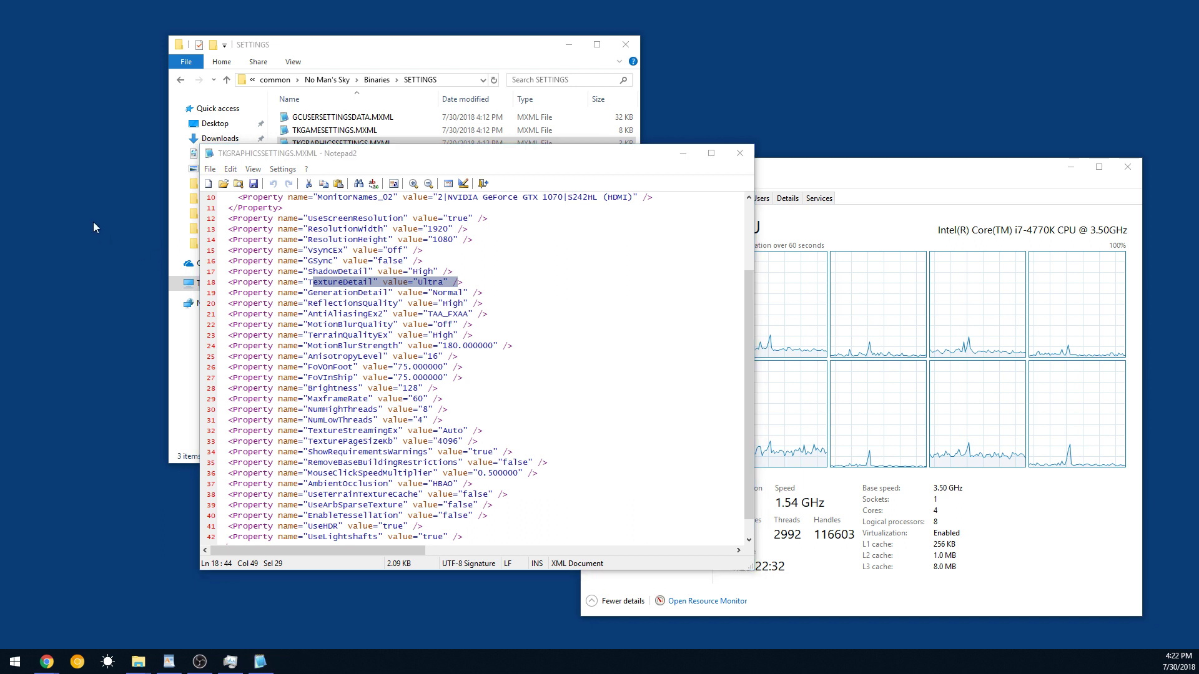
pyautogui.click(147, 324)
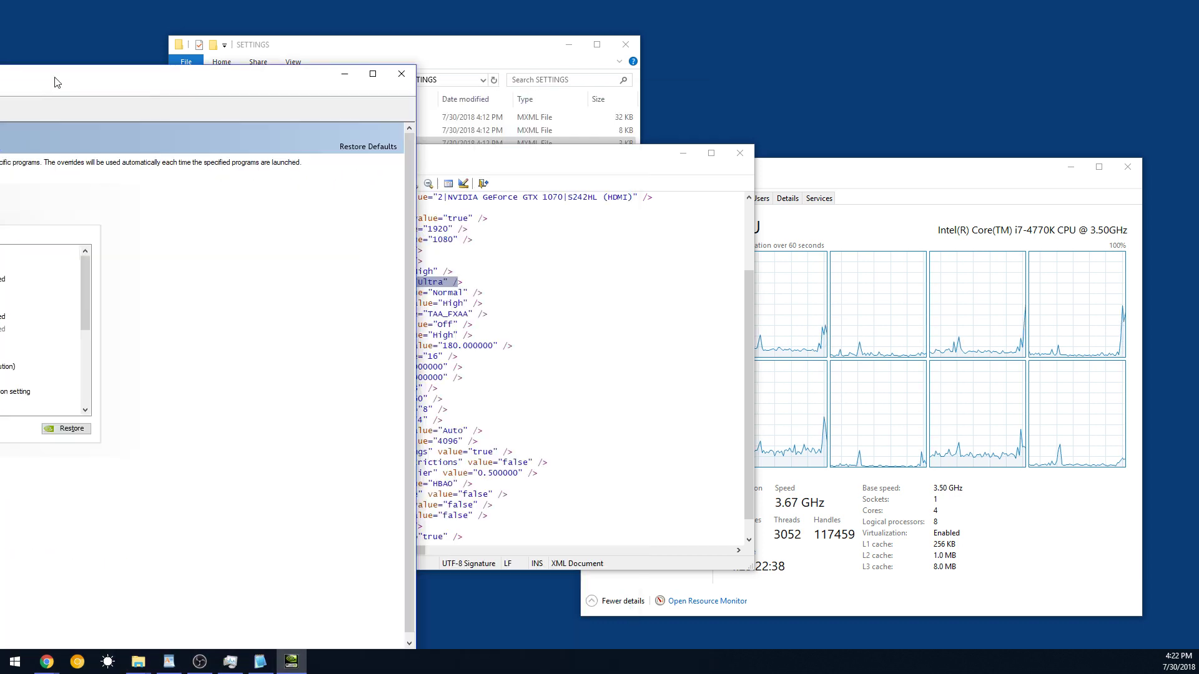
pyautogui.moveTo(887, 50); pyautogui.dragTo(577, 52)
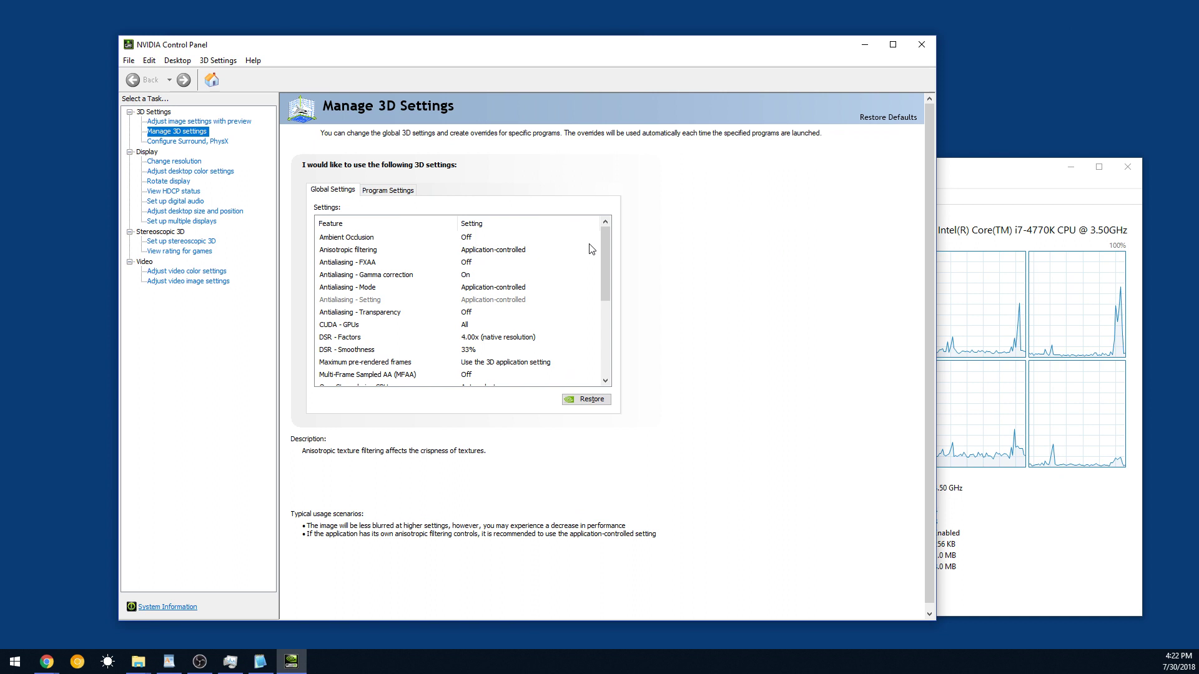
pyautogui.moveTo(606, 241)
pyautogui.mouseDown()
pyautogui.moveTo(605, 302)
pyautogui.moveTo(605, 232)
pyautogui.mouseUp()
pyautogui.click(376, 191)
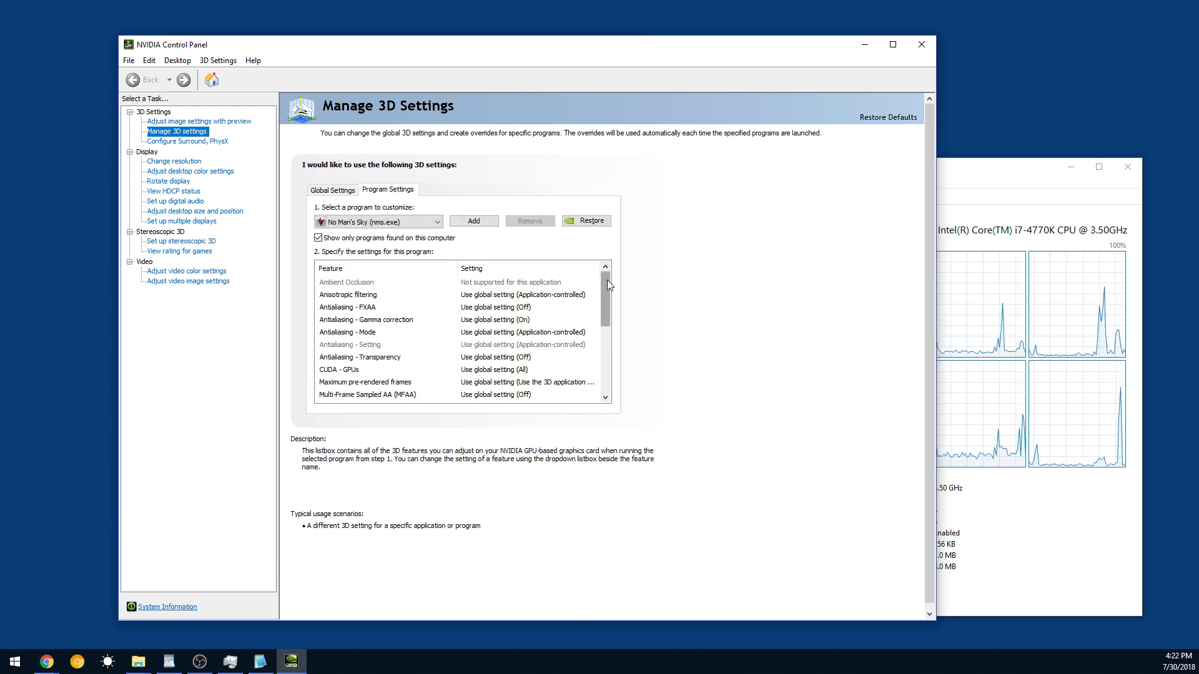
pyautogui.moveTo(609, 278); pyautogui.dragTo(606, 282)
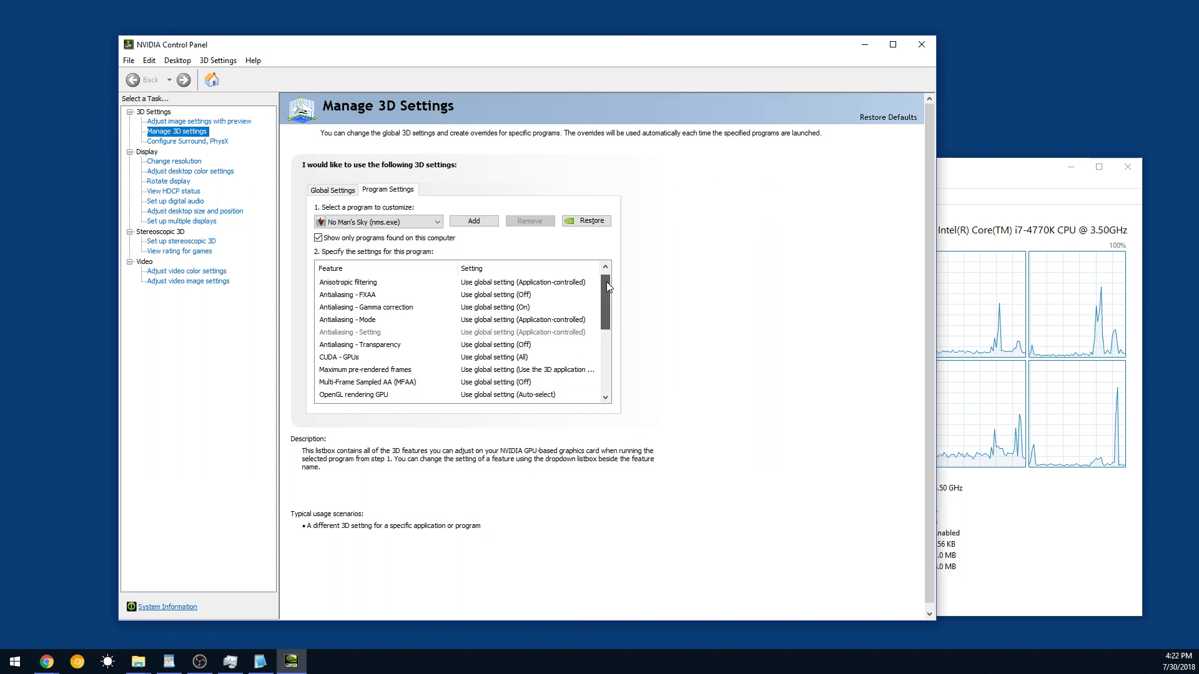
pyautogui.moveTo(607, 283); pyautogui.dragTo(609, 317)
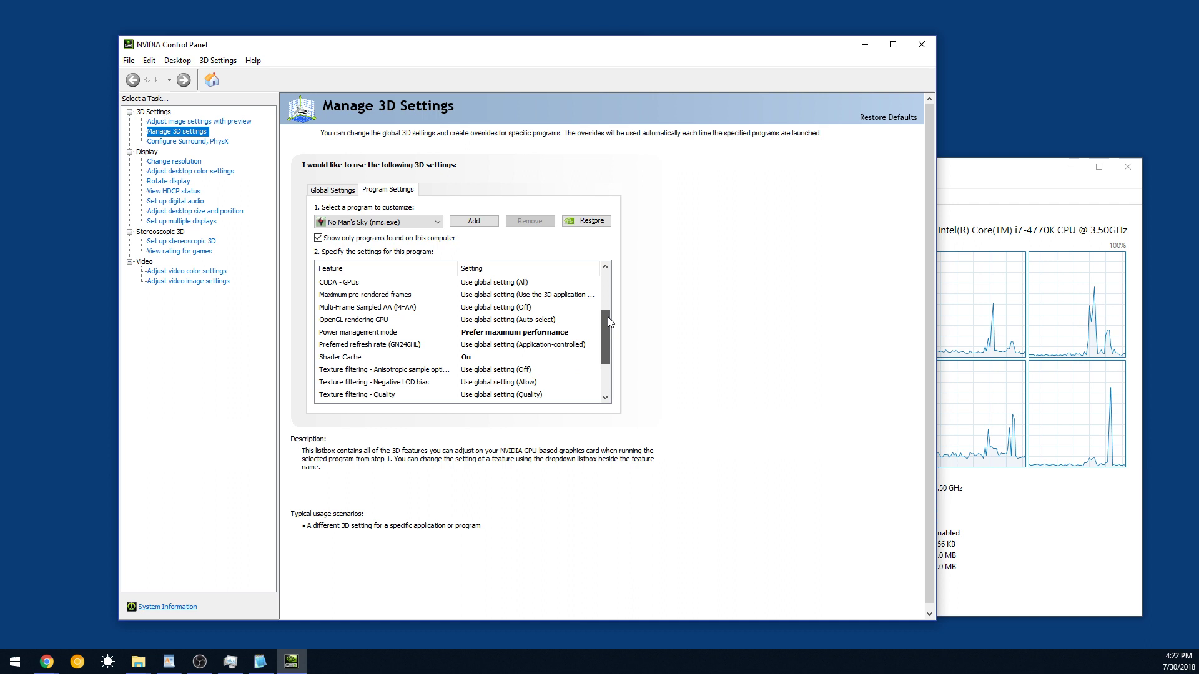
pyautogui.moveTo(609, 321)
pyautogui.mouseDown()
pyautogui.moveTo(616, 362)
pyautogui.moveTo(613, 337)
pyautogui.mouseUp()
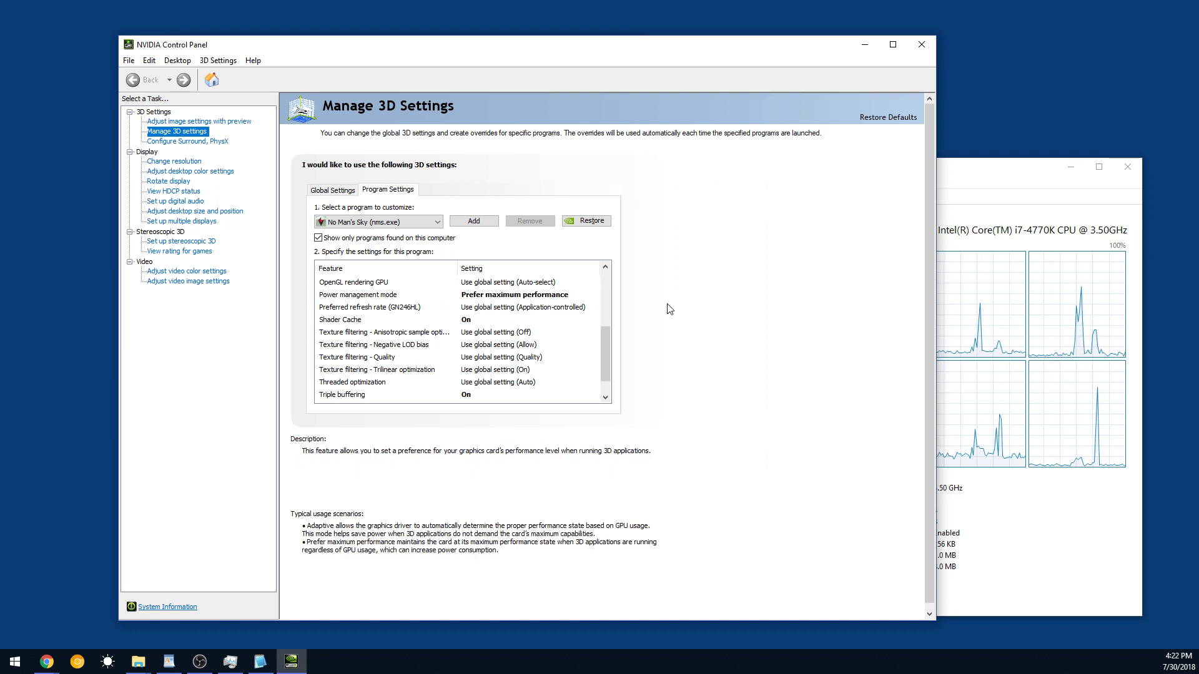
pyautogui.moveTo(606, 335); pyautogui.dragTo(608, 332)
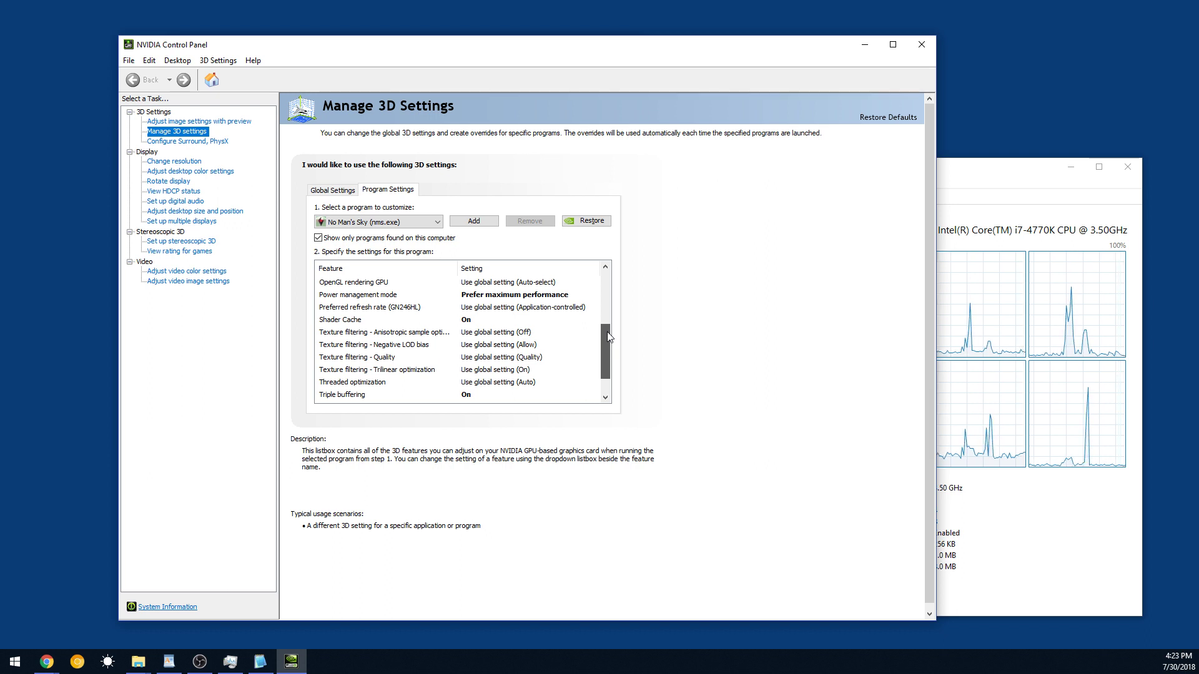
pyautogui.moveTo(607, 332); pyautogui.dragTo(604, 348)
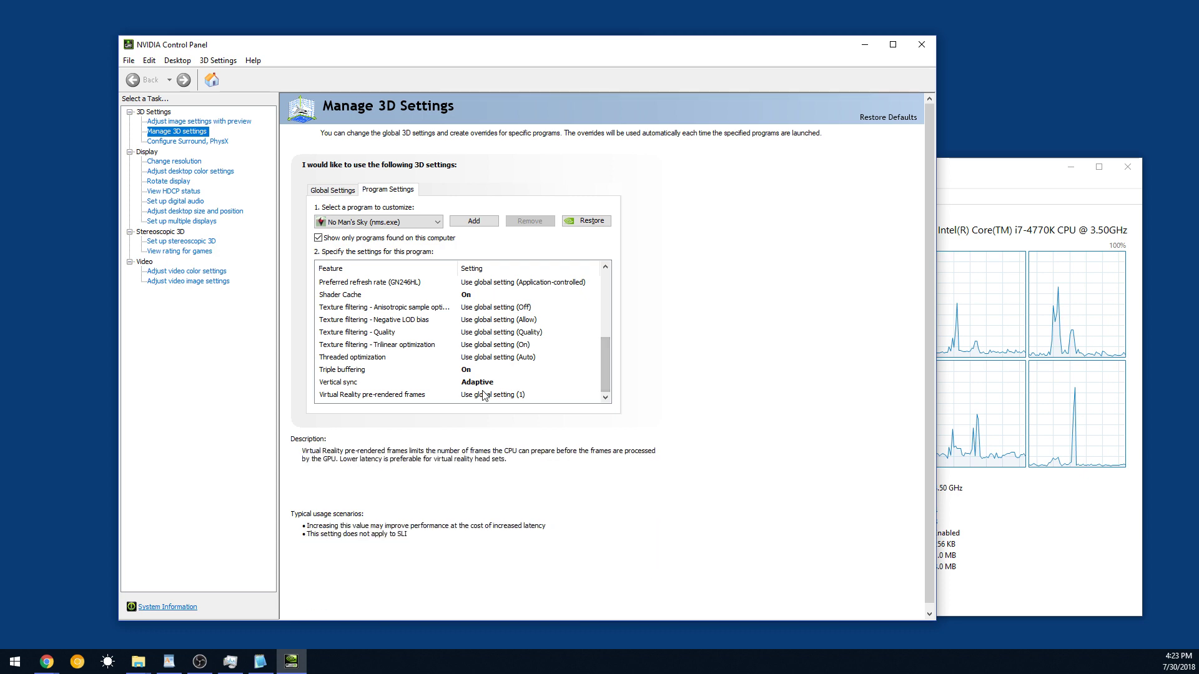
pyautogui.moveTo(605, 365); pyautogui.dragTo(611, 304)
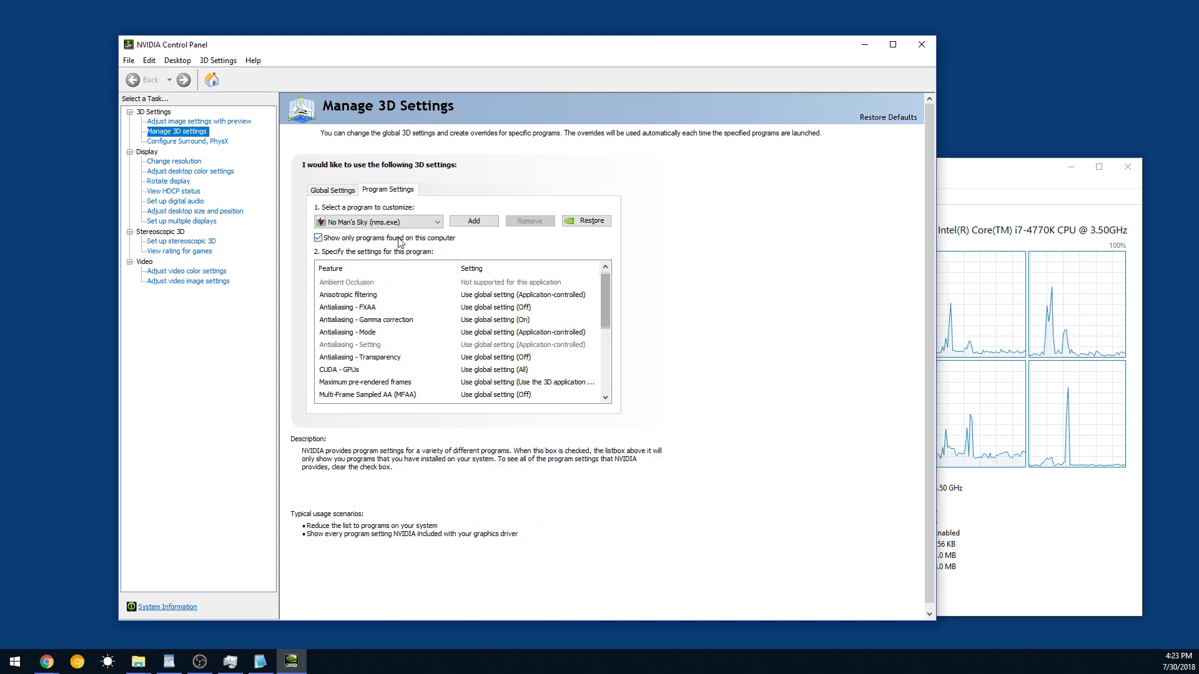
# Close NVIDIA Control Panel and highlight the GSync false line in Notepad2.
pyautogui.click(911, 45)
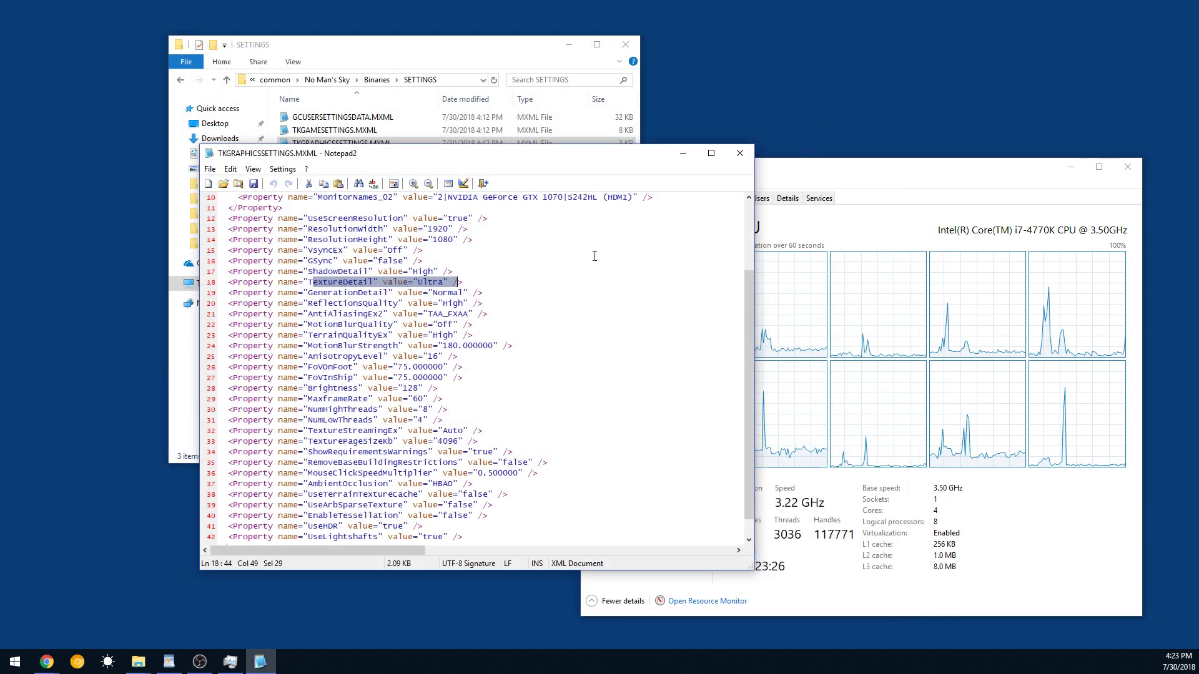
pyautogui.moveTo(406, 315); pyautogui.dragTo(410, 317)
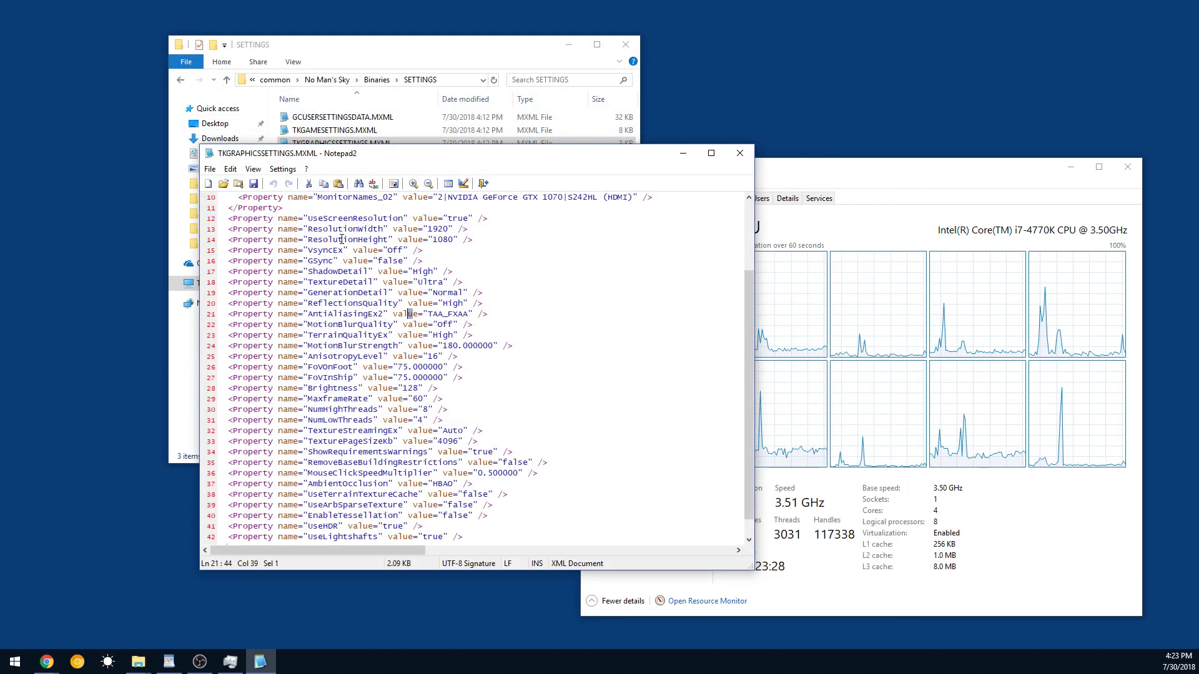
pyautogui.moveTo(358, 250); pyautogui.dragTo(451, 240)
pyautogui.moveTo(284, 261); pyautogui.dragTo(224, 263)
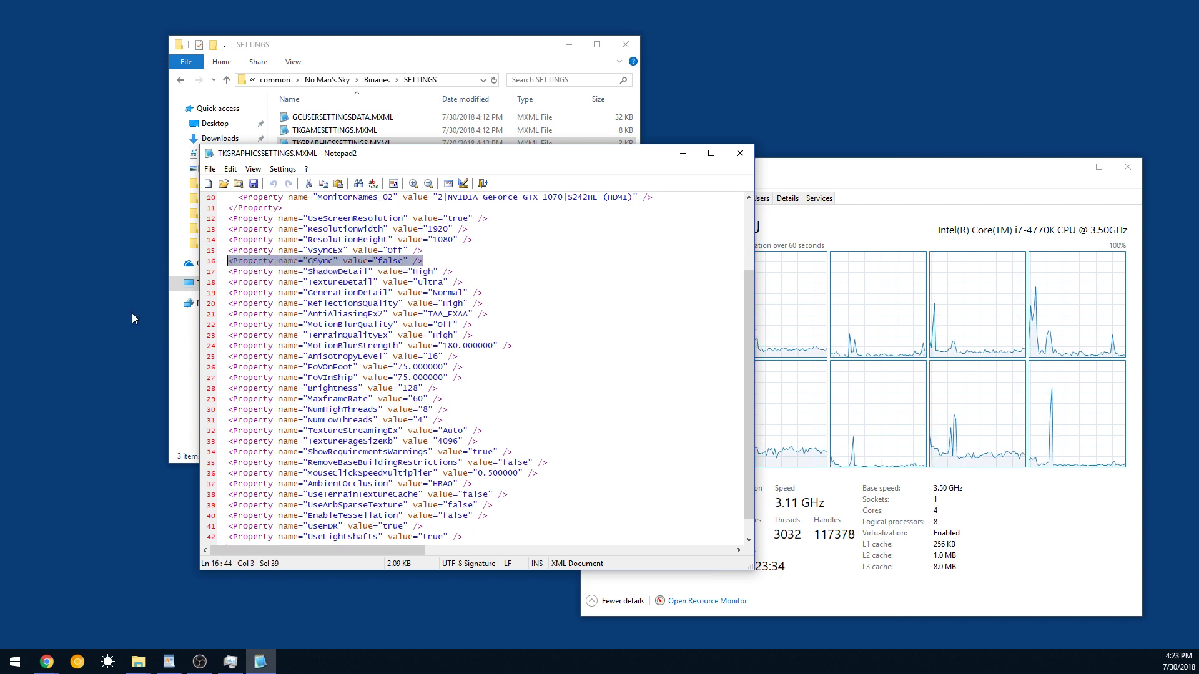
pyautogui.scroll(-1, 399, 350)
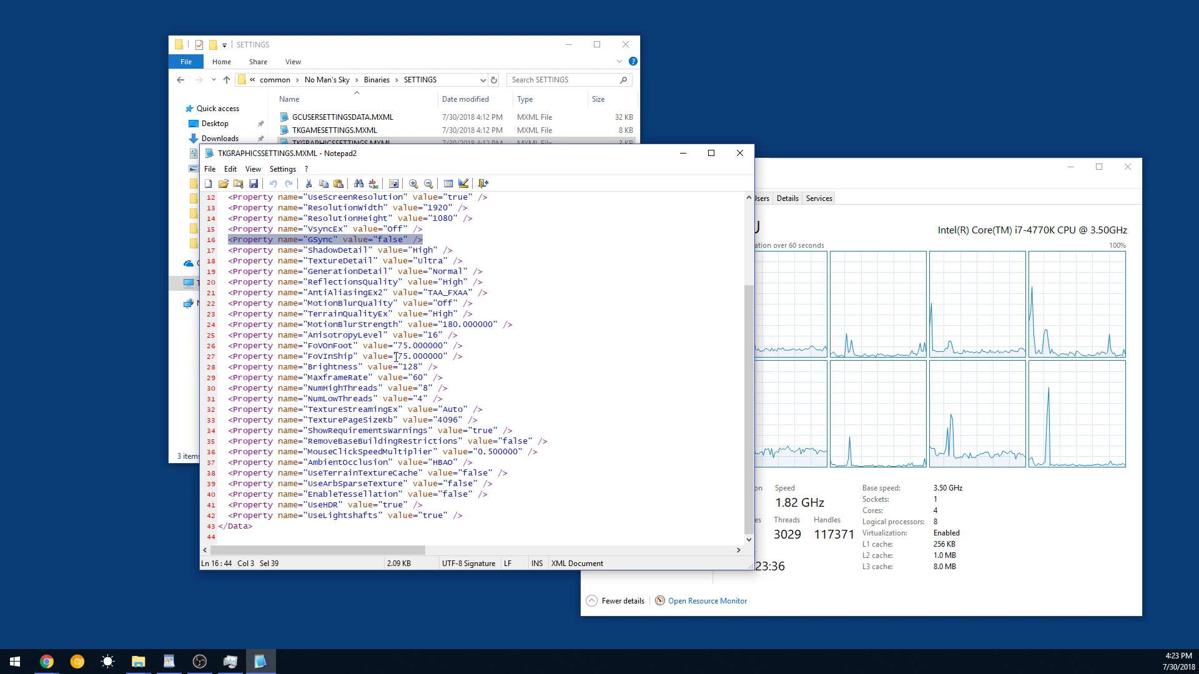
# Close Notepad2, check processes, then view GPU 0 (GTX 1070, 4%, 1.1/8.0 GB).
pyautogui.click(749, 157)
pyautogui.moveTo(753, 163); pyautogui.dragTo(751, 135)
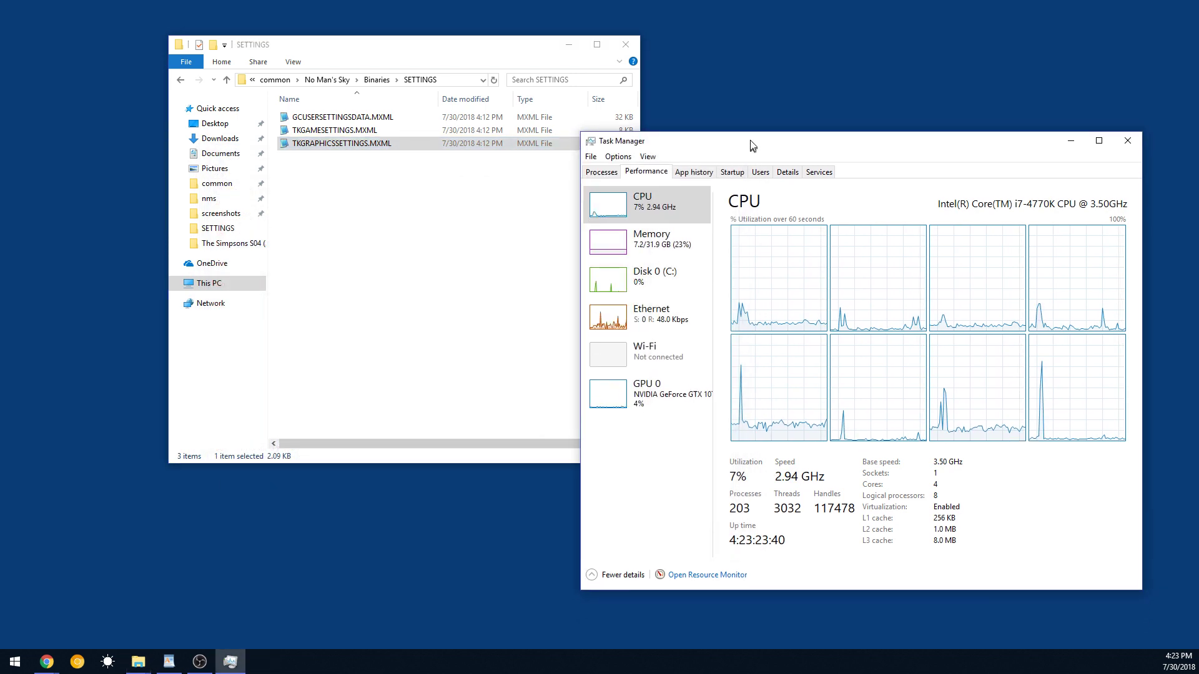
pyautogui.click(601, 169)
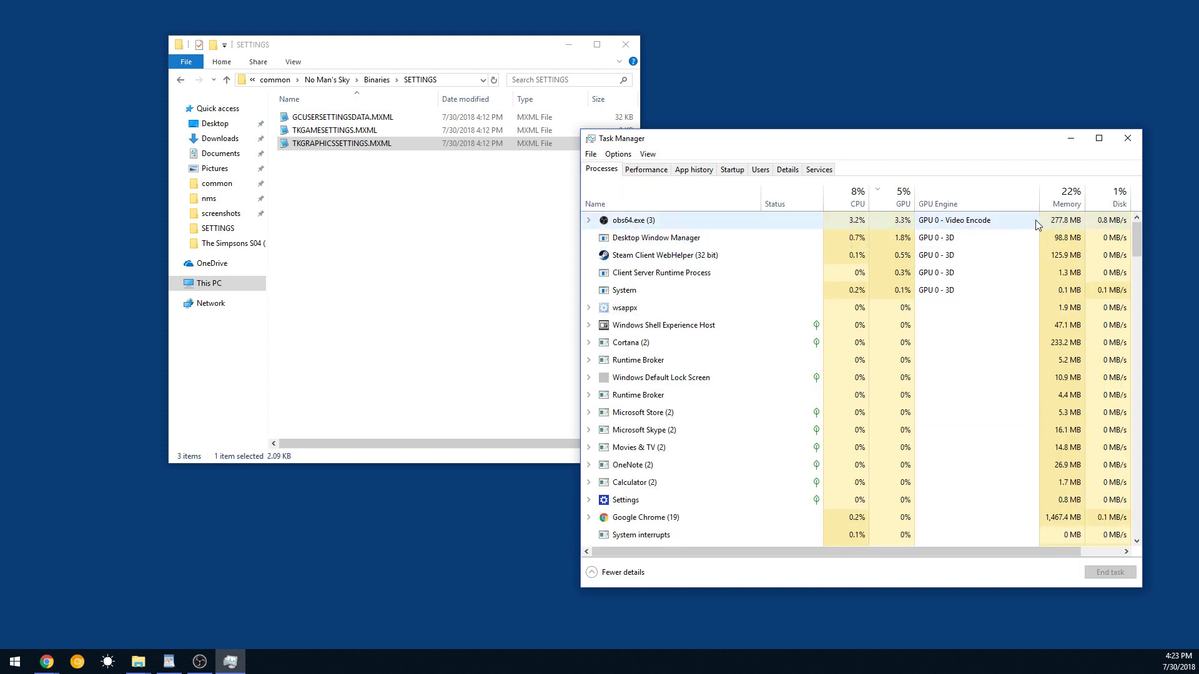
pyautogui.click(960, 224)
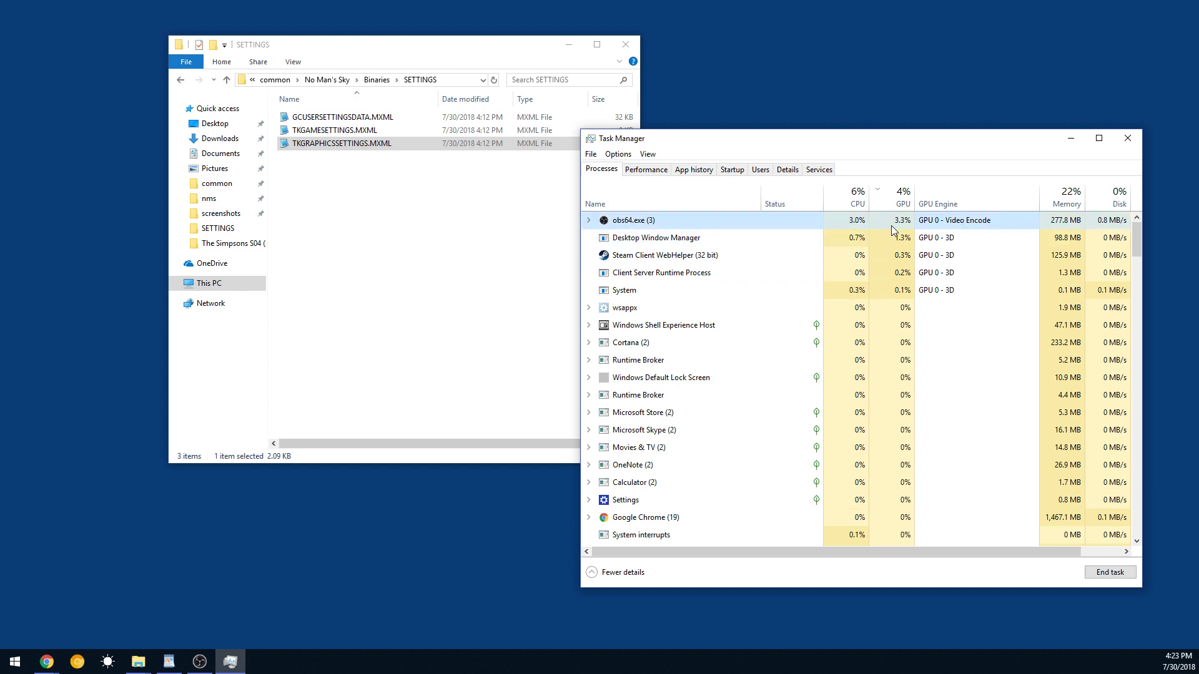
pyautogui.rightClick(903, 211)
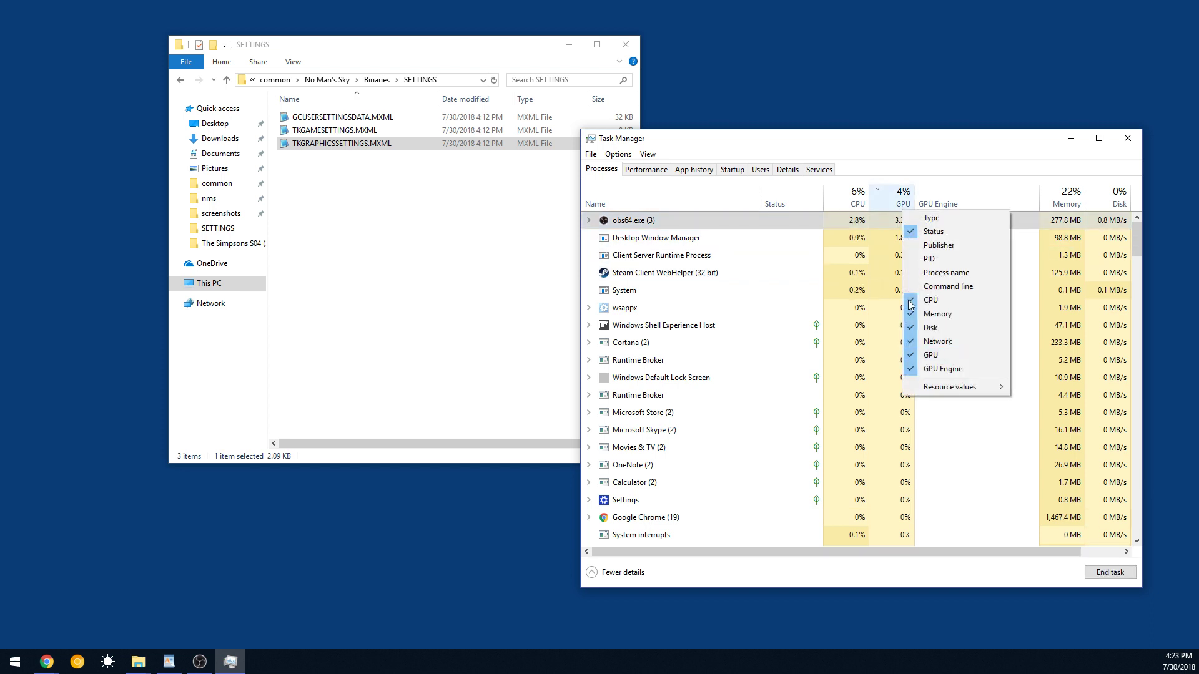
pyautogui.click(646, 169)
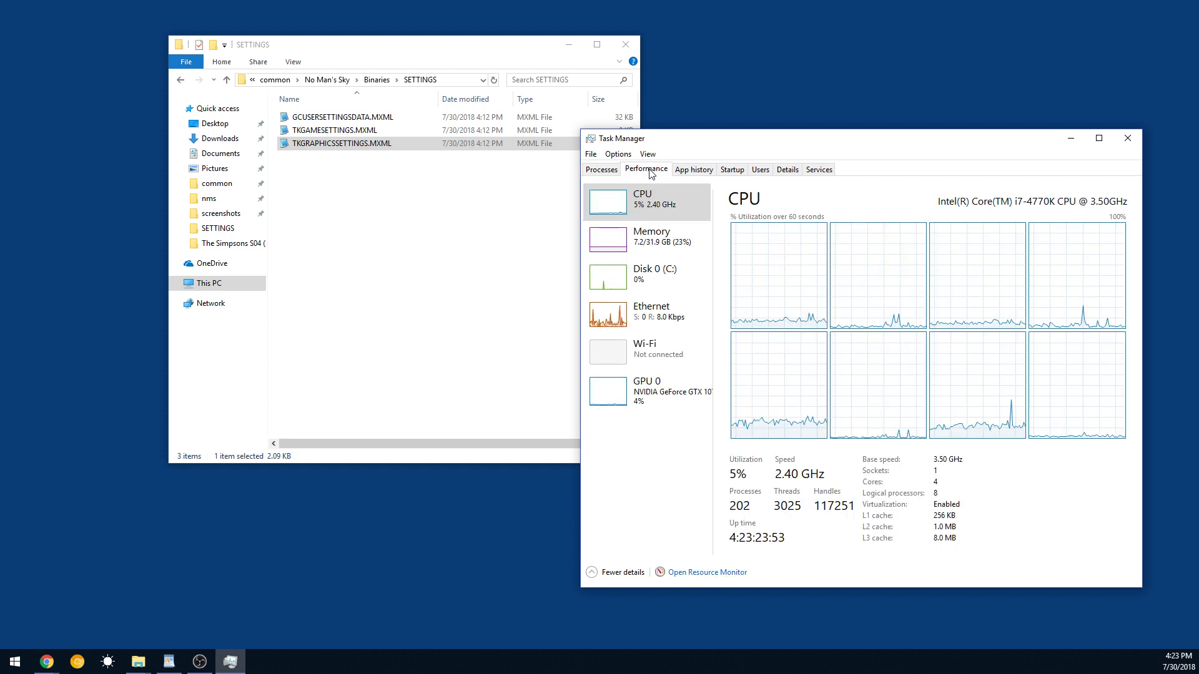
pyautogui.click(687, 390)
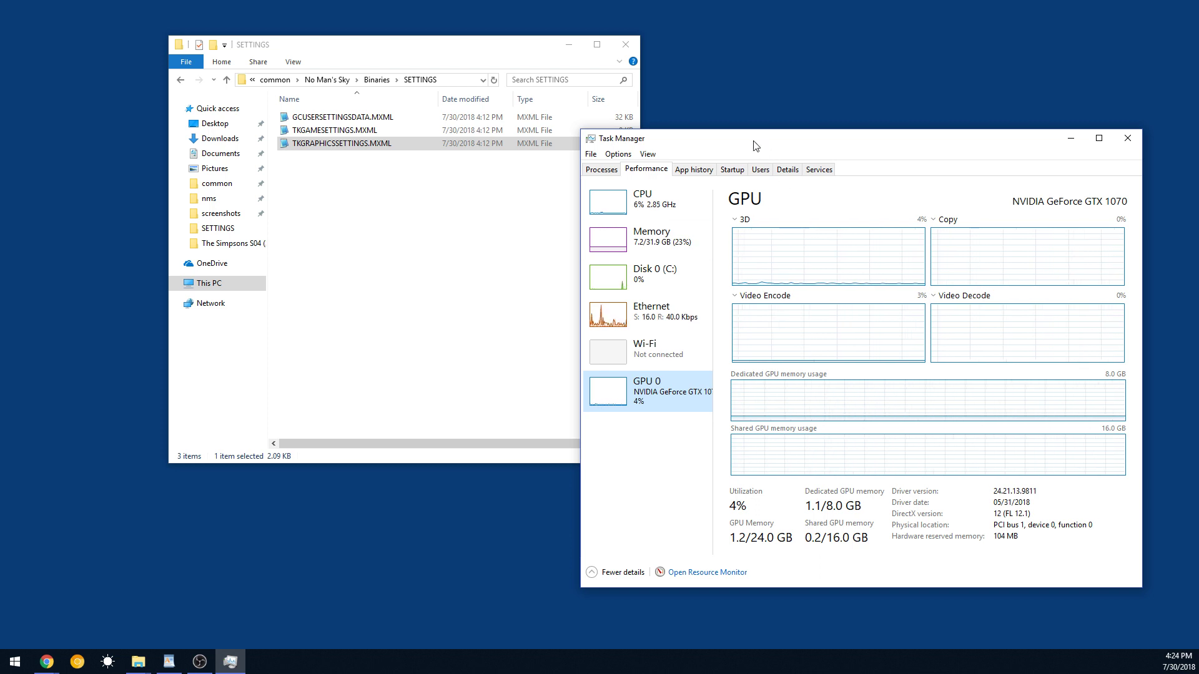
# Navigate back into the No Man's Sky Binaries folder, with 11 items including SETTINGS and NMS.exe, and show its address-bar path as text.
pyautogui.click(448, 218)
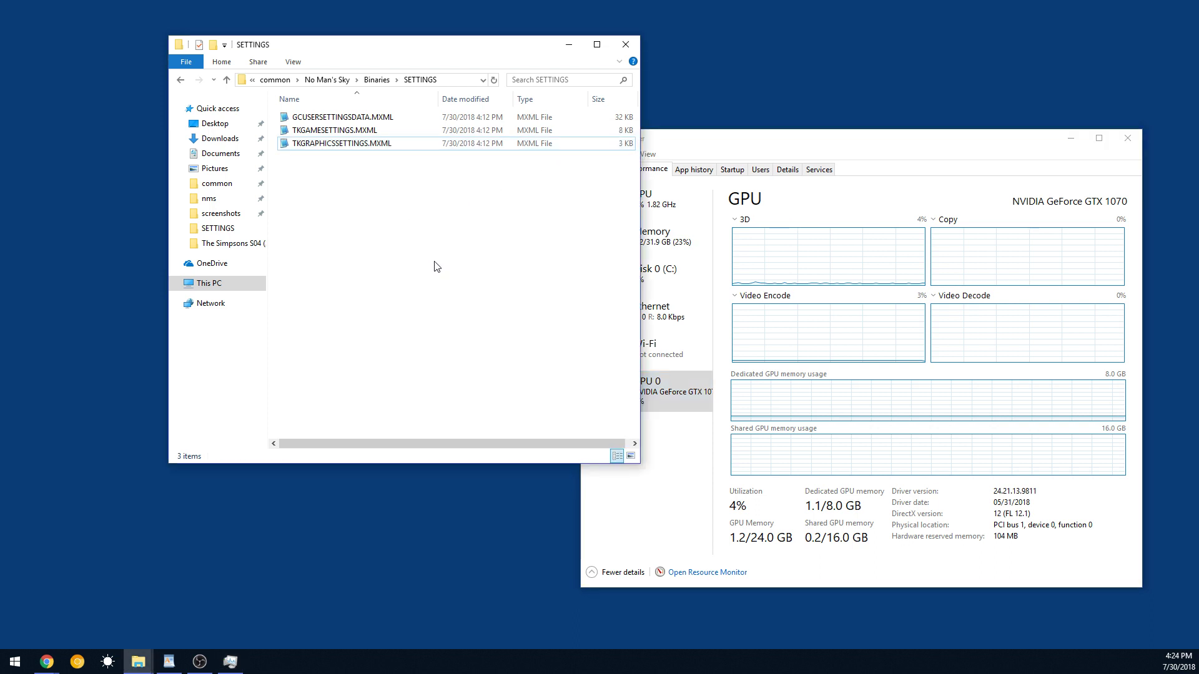
pyautogui.hotkey('alt', 'Up')
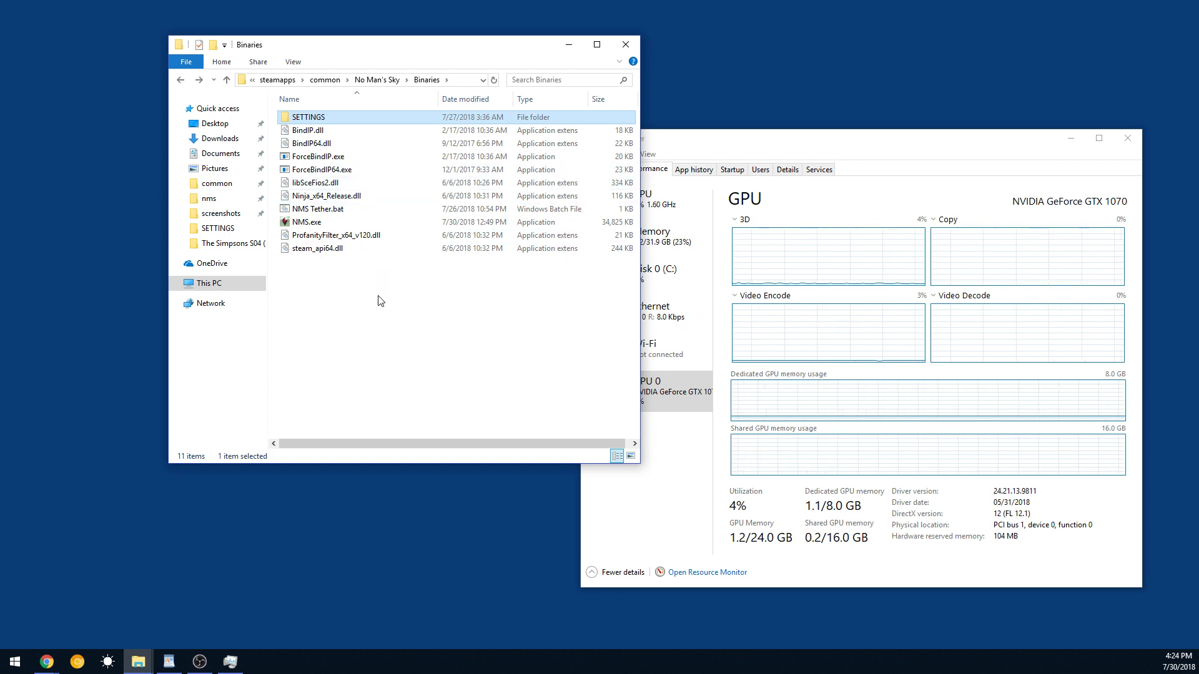
pyautogui.press('Return')
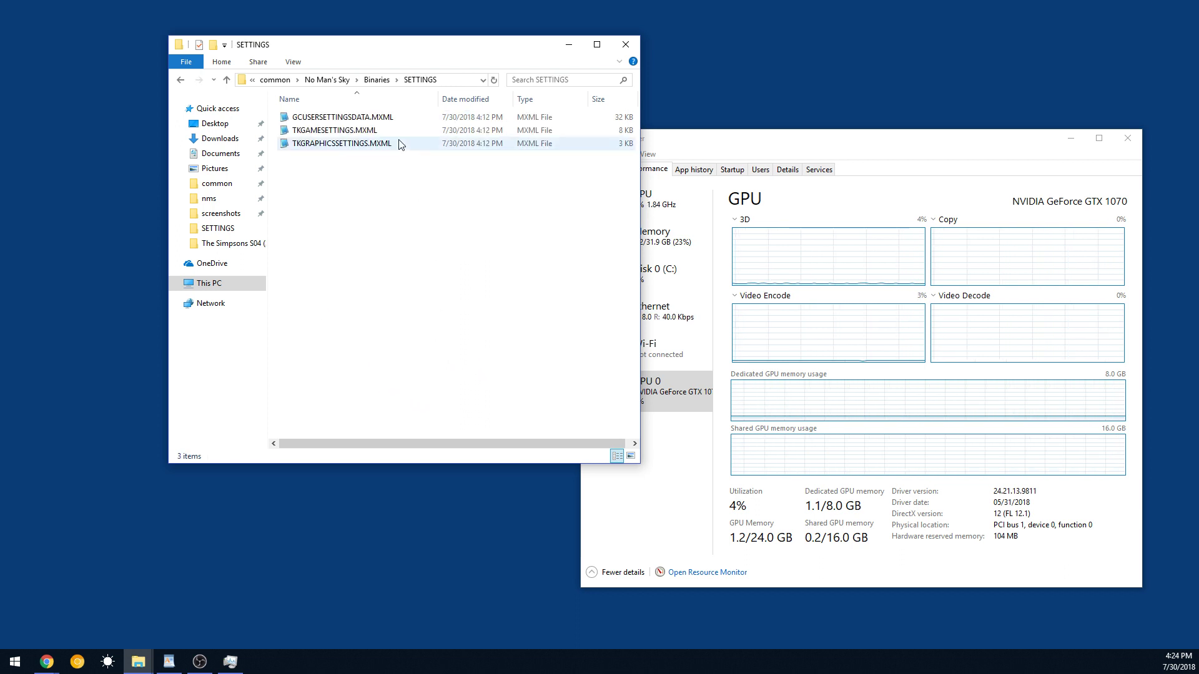
pyautogui.click(329, 80)
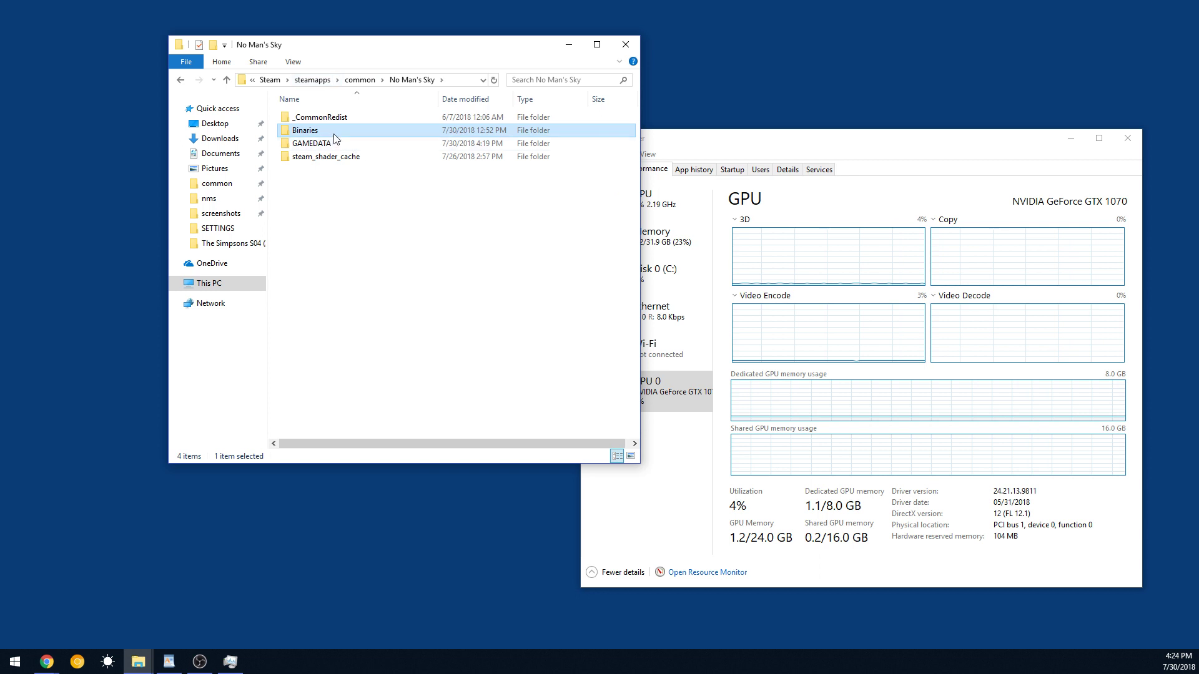
pyautogui.doubleClick(316, 130)
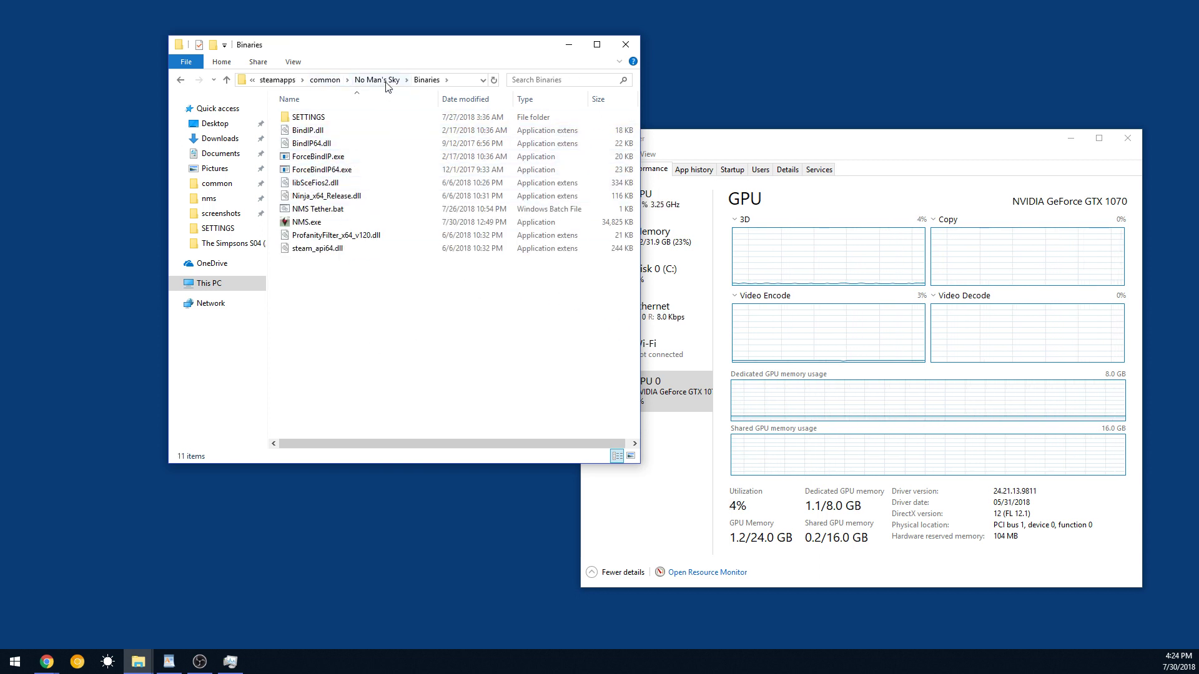
pyautogui.click(460, 83)
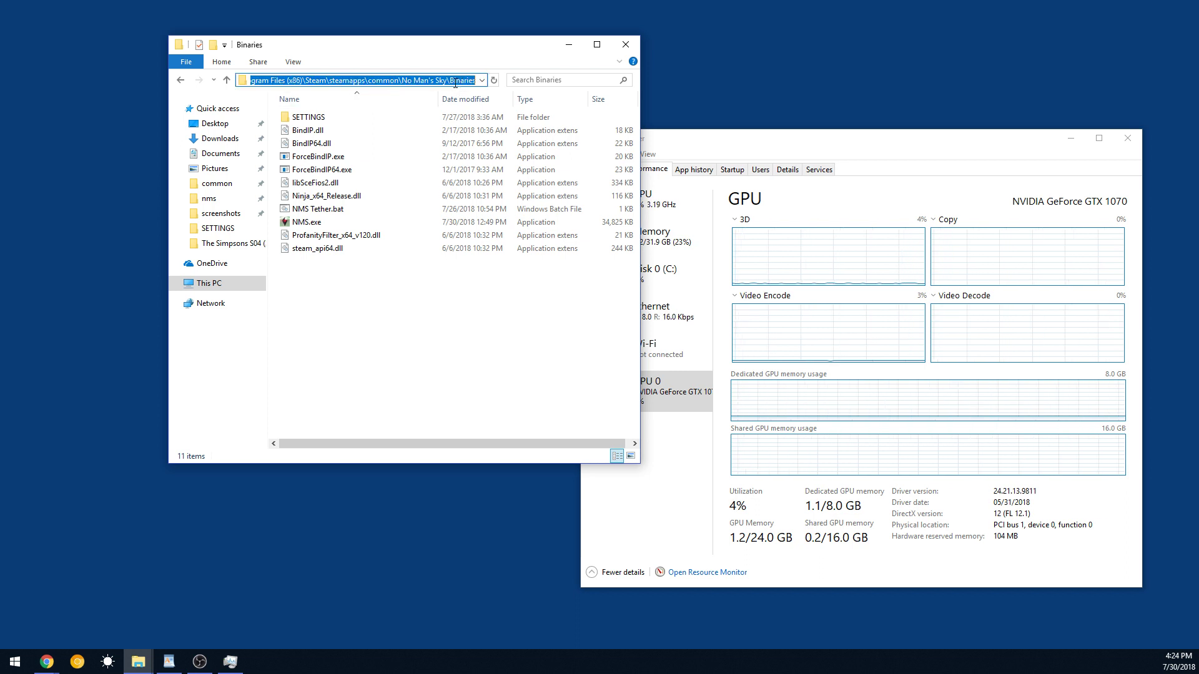